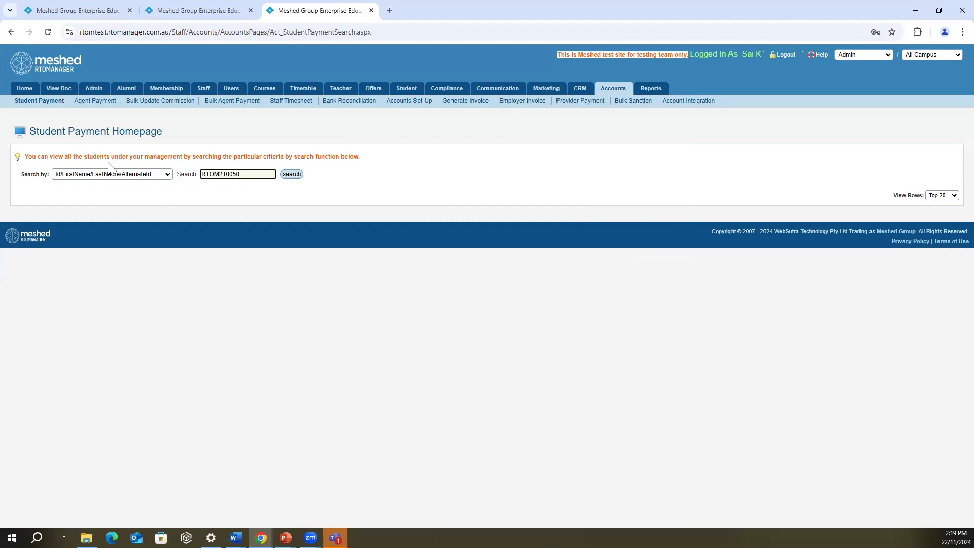
# Search for the student by student ID and open their payment summary
pyautogui.click(290, 175)
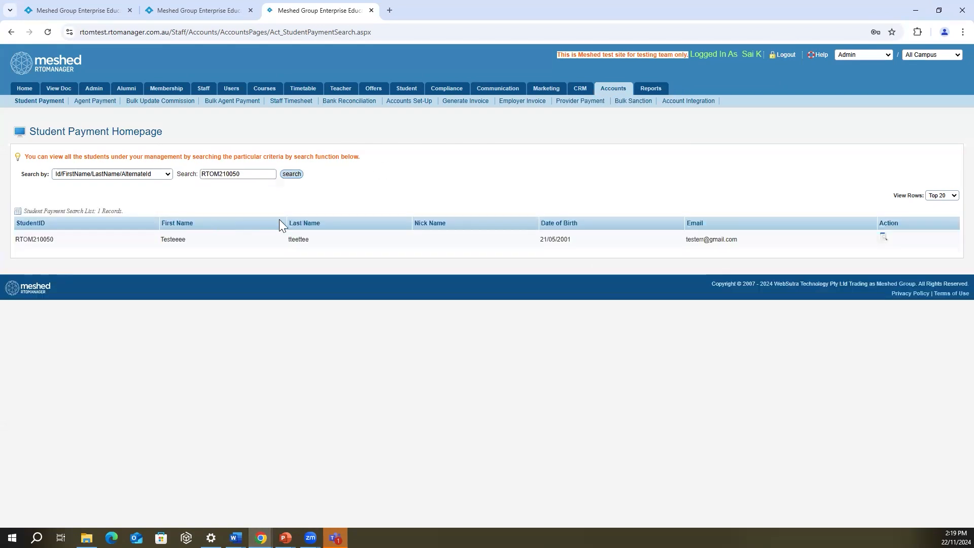
pyautogui.click(884, 237)
pyautogui.scroll(-1, 465, 247)
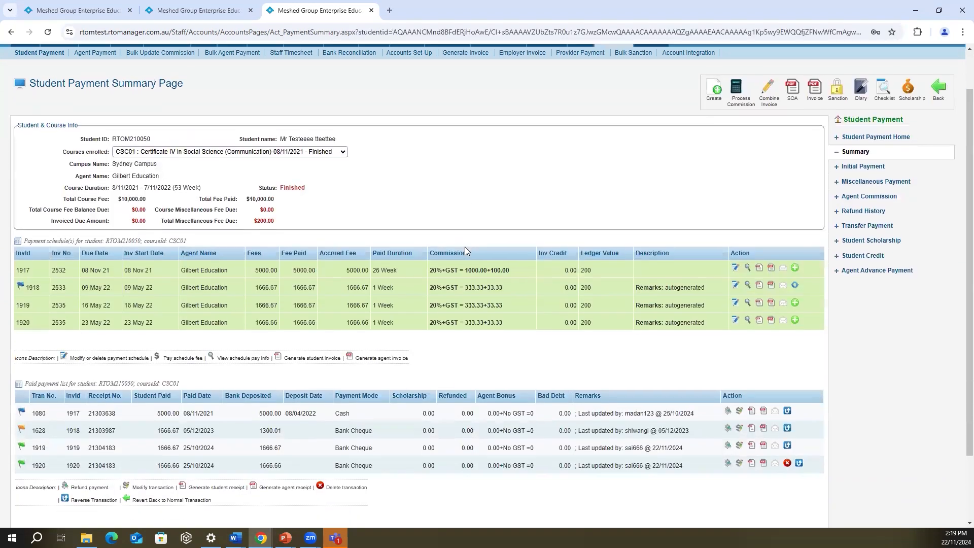
# Examine the fees, fees paid and commission amounts in the student's payment schedule
pyautogui.moveTo(35, 266); pyautogui.dragTo(542, 326)
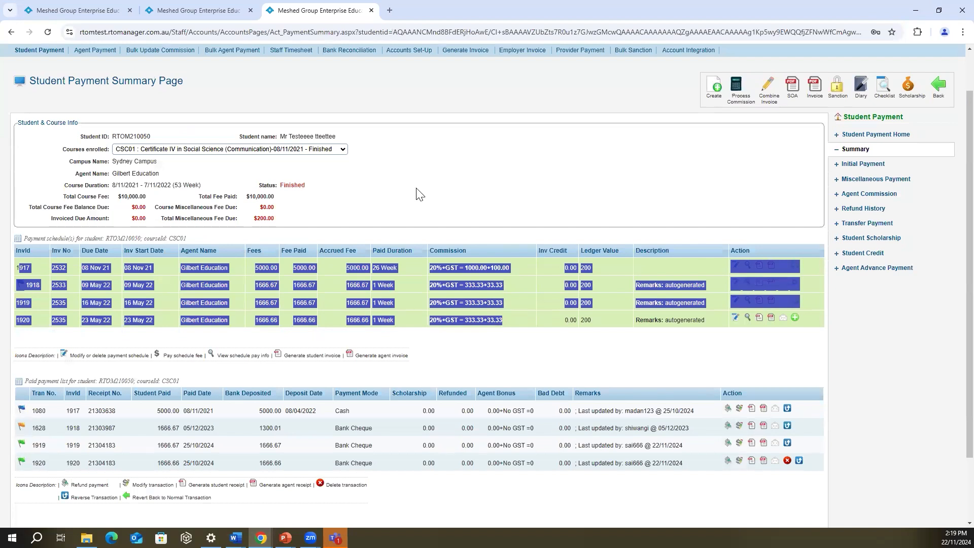
pyautogui.click(389, 203)
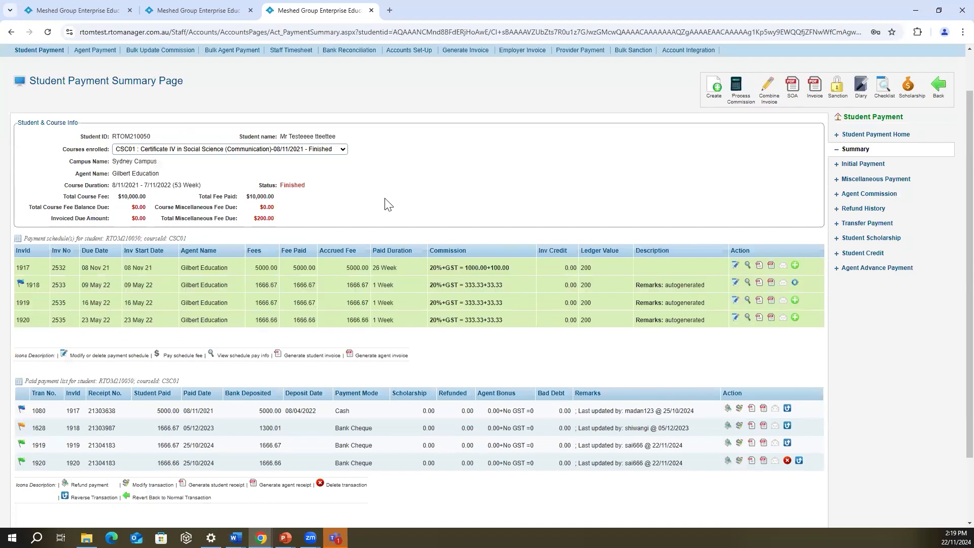
pyautogui.doubleClick(277, 268)
pyautogui.moveTo(293, 268); pyautogui.dragTo(315, 271)
pyautogui.moveTo(432, 270); pyautogui.dragTo(504, 322)
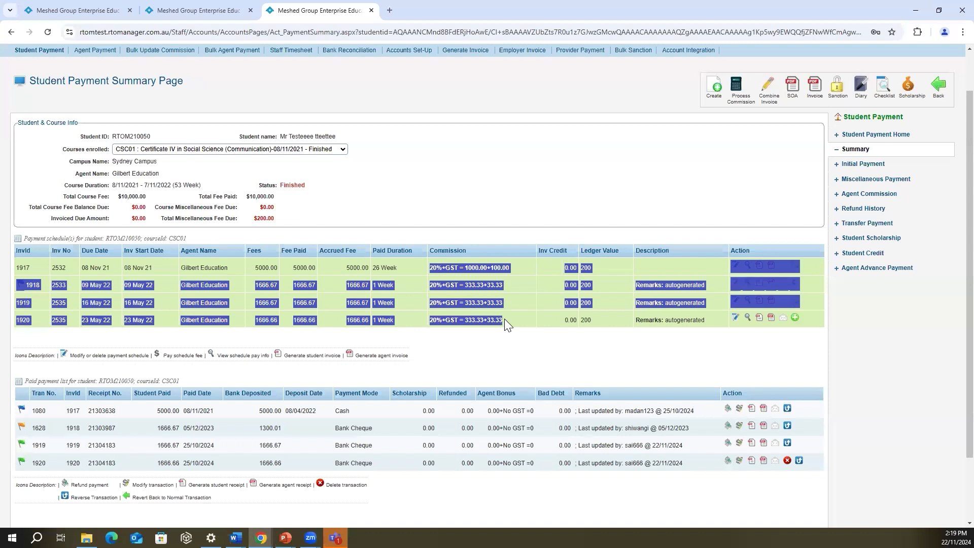
pyautogui.click(521, 362)
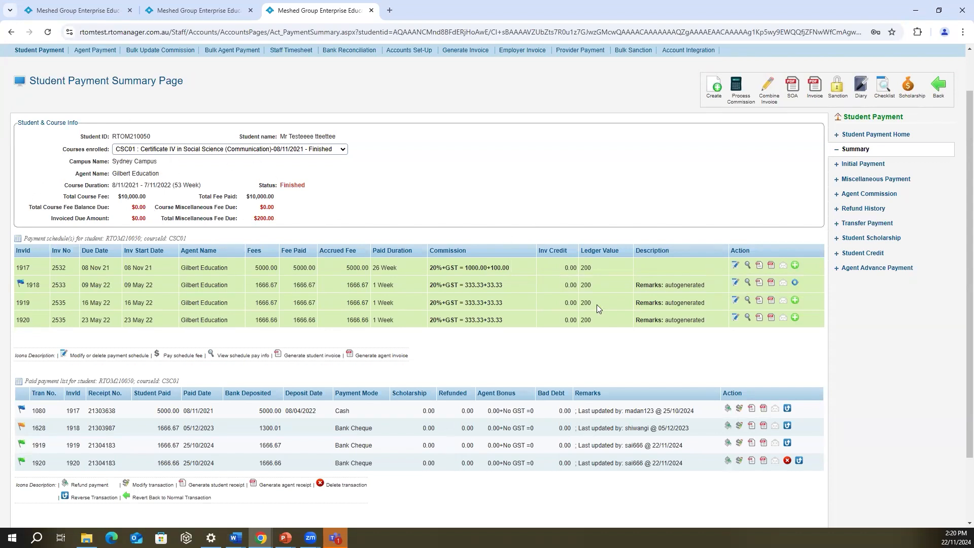
# Open the student's agent commission entries and review the commission payable and GST of transaction 1080
pyautogui.click(869, 194)
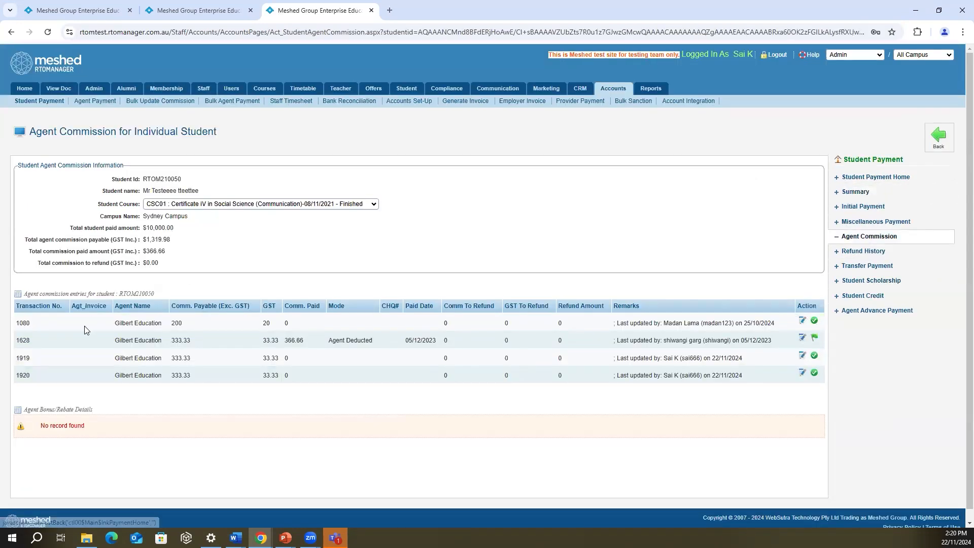
pyautogui.moveTo(16, 307); pyautogui.dragTo(200, 376)
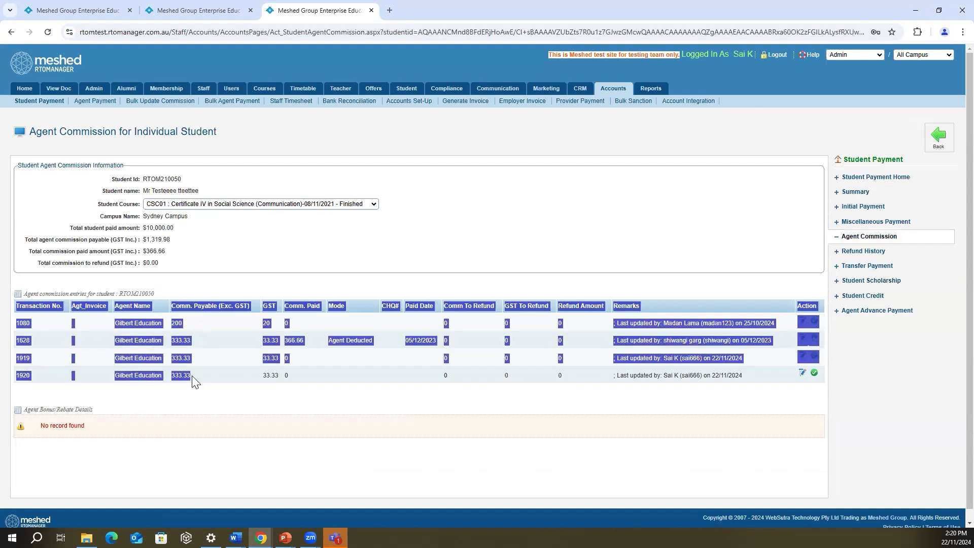
pyautogui.click(392, 224)
pyautogui.moveTo(175, 304); pyautogui.dragTo(229, 313)
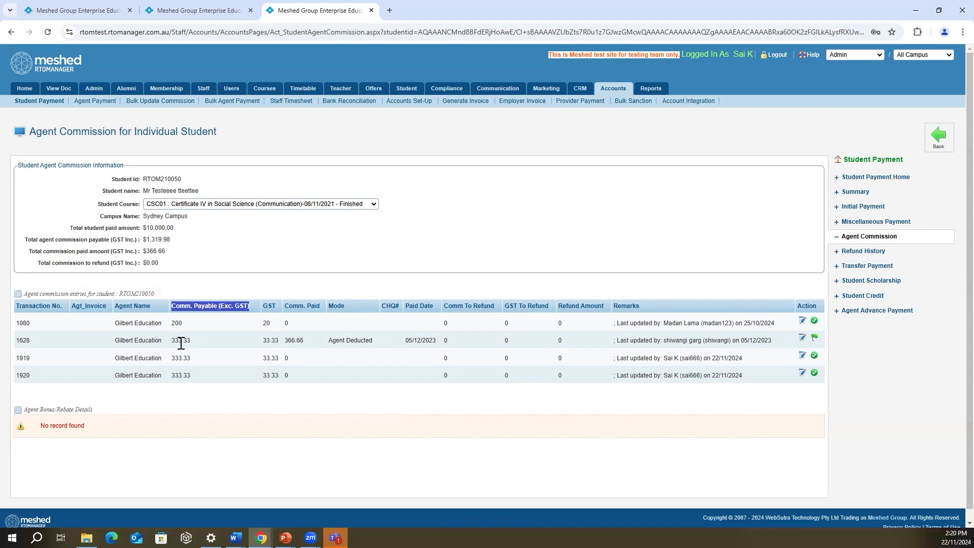
pyautogui.doubleClick(171, 322)
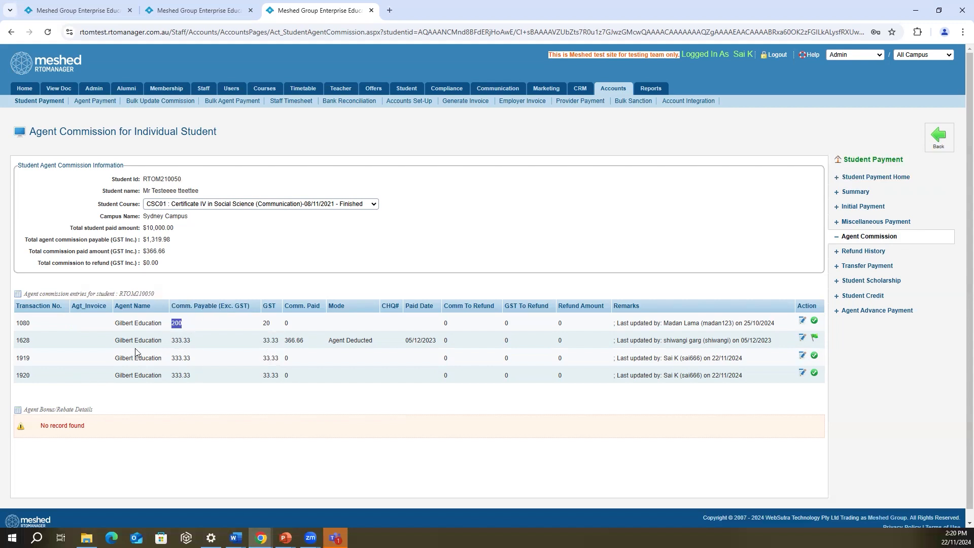
pyautogui.doubleClick(264, 323)
# Modify the commission of transaction 1080 to AUD 200 paid with invoice number 12233, save it and check the updated entry
pyautogui.click(803, 322)
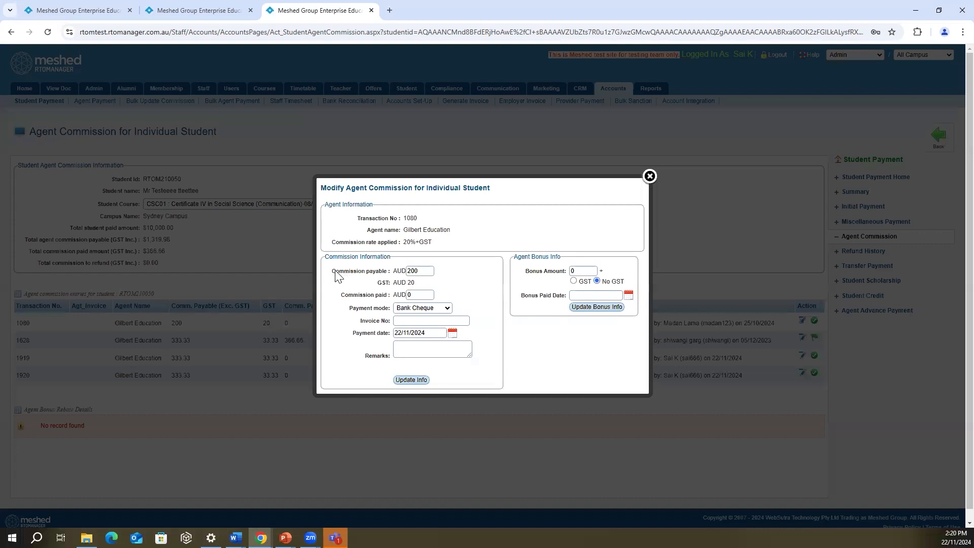
pyautogui.moveTo(337, 275); pyautogui.dragTo(398, 274)
pyautogui.click(419, 297)
pyautogui.press('BackSpace')
pyautogui.write('200')
pyautogui.click(412, 321)
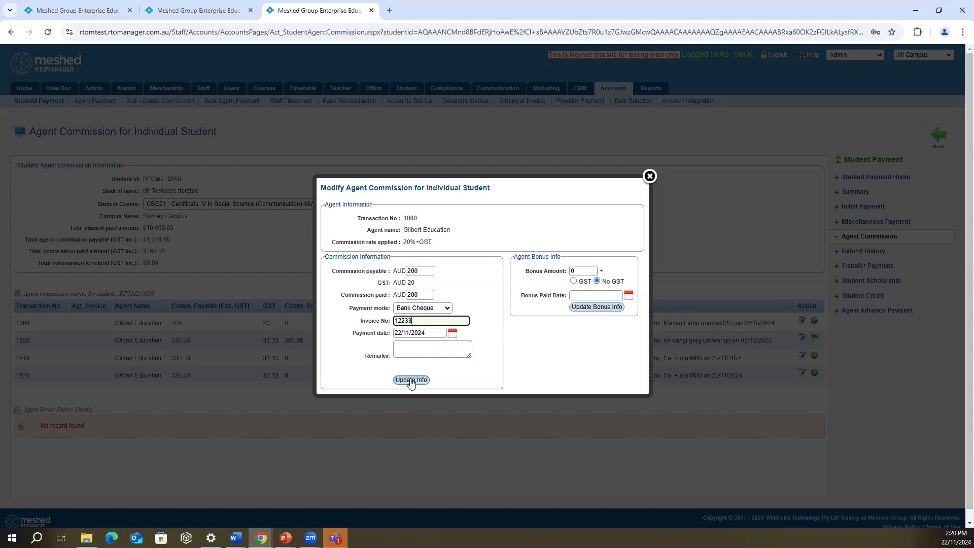
pyautogui.click(426, 333)
pyautogui.click(422, 380)
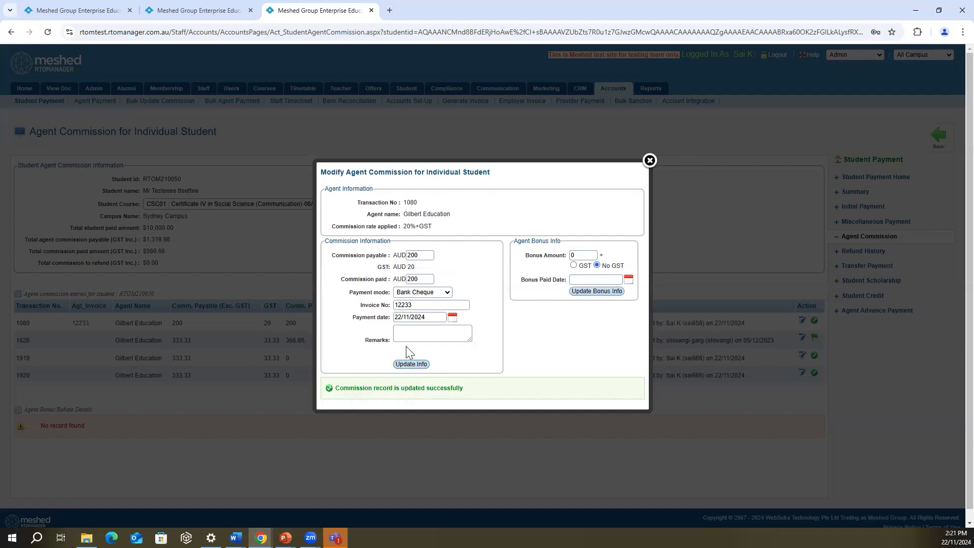
pyautogui.click(650, 160)
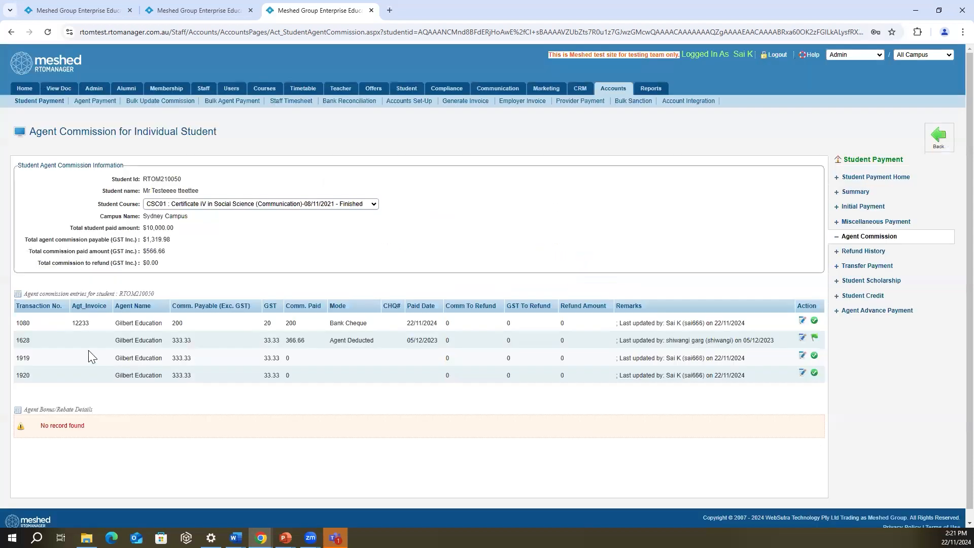
pyautogui.moveTo(285, 321); pyautogui.dragTo(306, 328)
pyautogui.moveTo(407, 323); pyautogui.dragTo(431, 321)
# Add an agent bonus of 100 without GST to transaction 1080, paid on 21/11/2024, and review the bonus entry
pyautogui.click(803, 320)
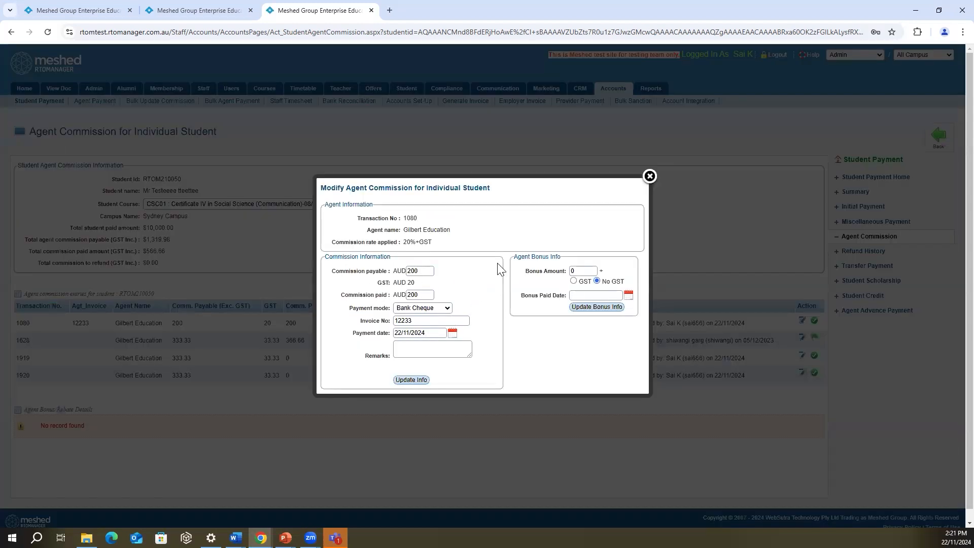
pyautogui.click(581, 270)
pyautogui.click(628, 295)
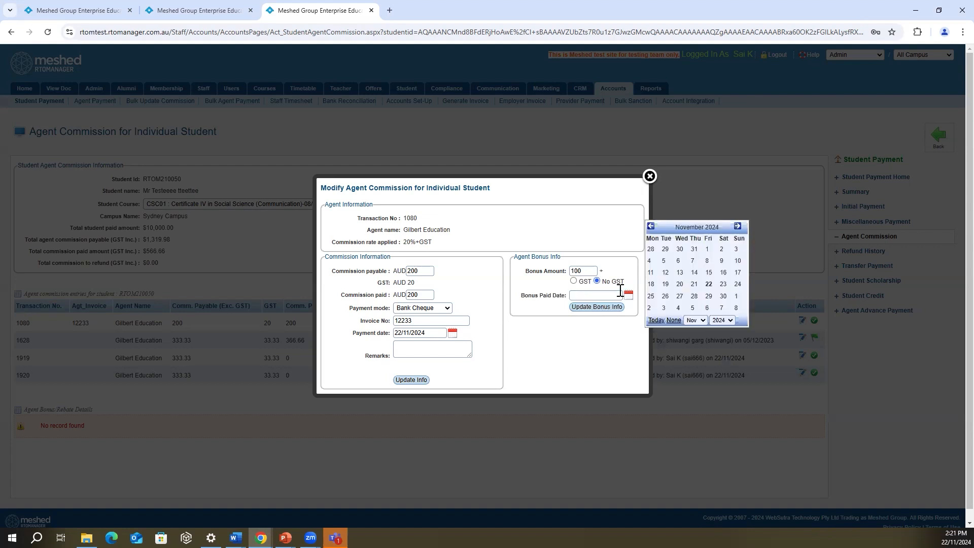
pyautogui.click(694, 285)
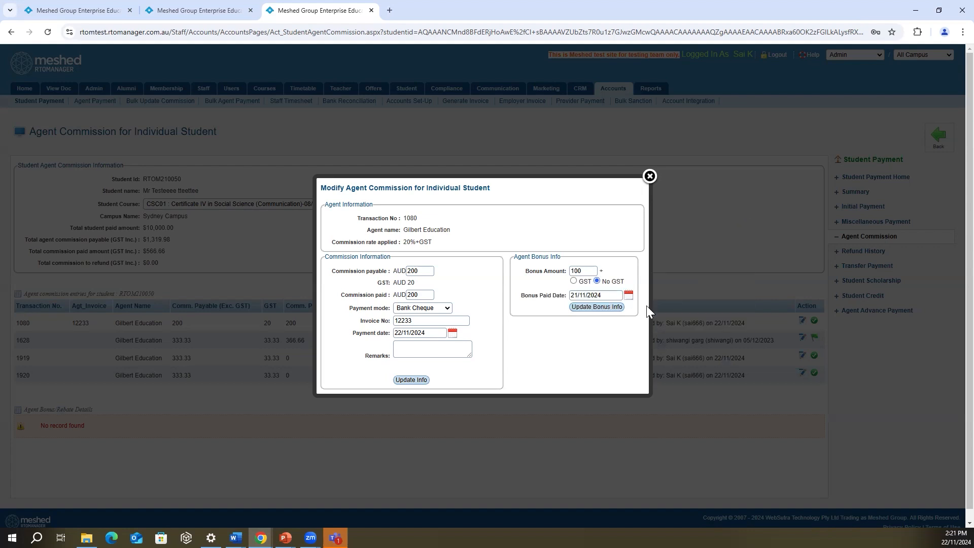
pyautogui.click(597, 308)
pyautogui.click(650, 159)
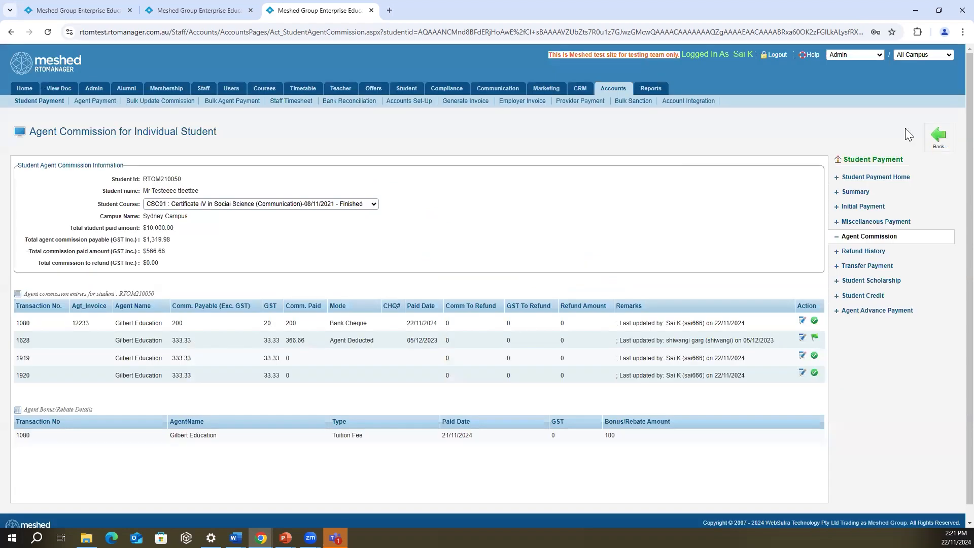
pyautogui.moveTo(16, 421); pyautogui.dragTo(700, 446)
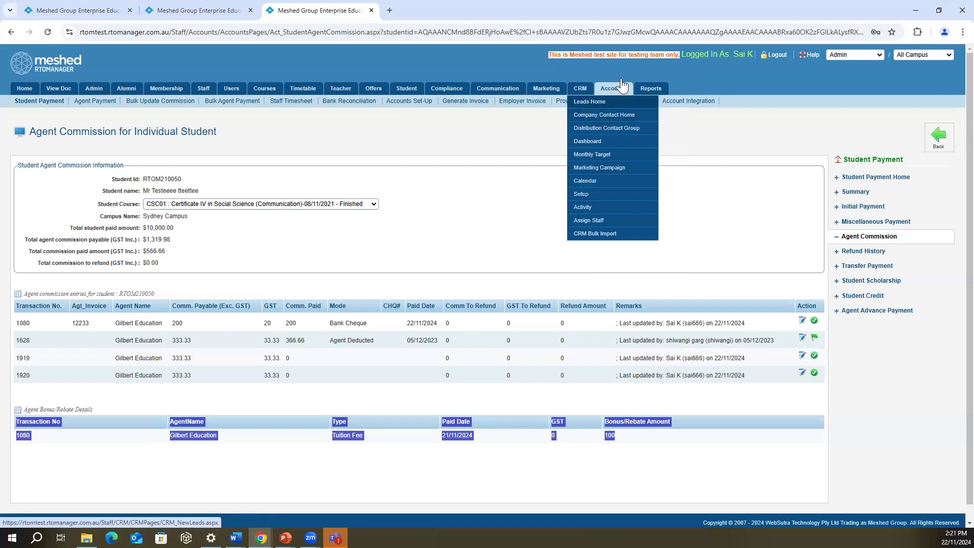
# Search the agent payments by Agent ID 87 and open that agent's payment history
pyautogui.moveTo(609, 93)
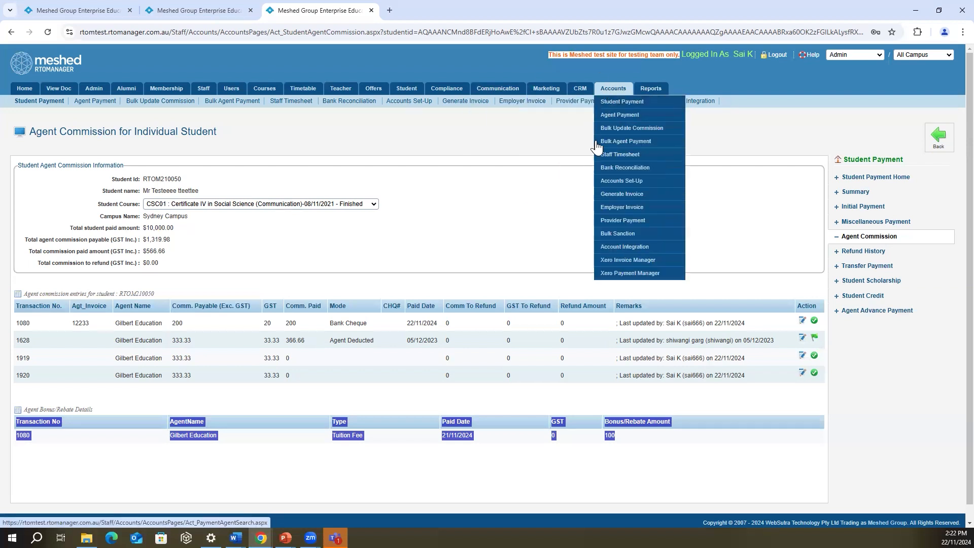
pyautogui.click(95, 102)
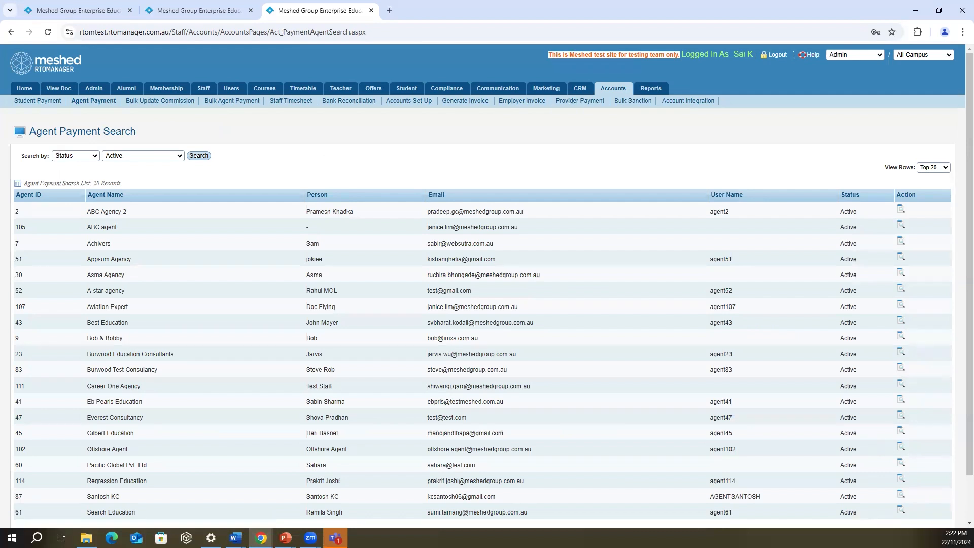
pyautogui.hotkey('alt', 'Tab')
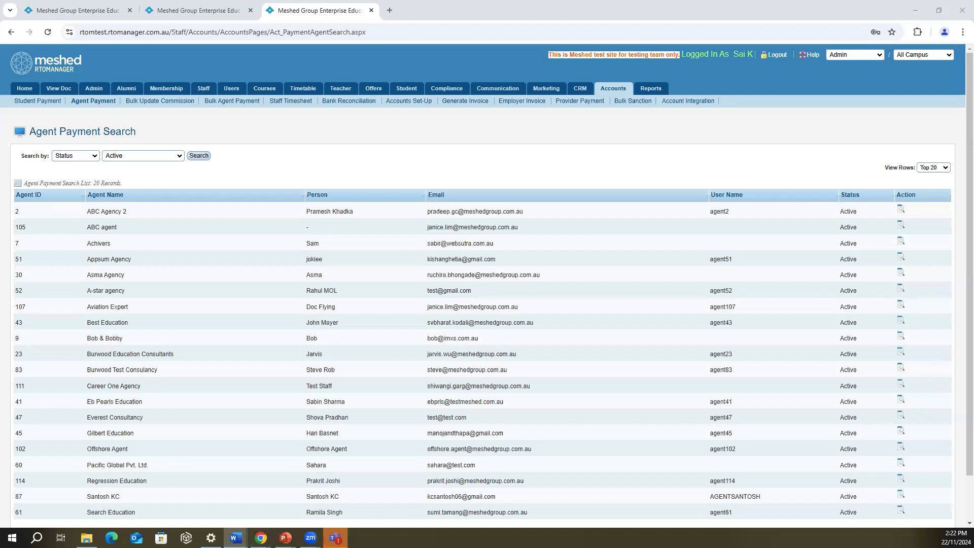
pyautogui.click(252, 139)
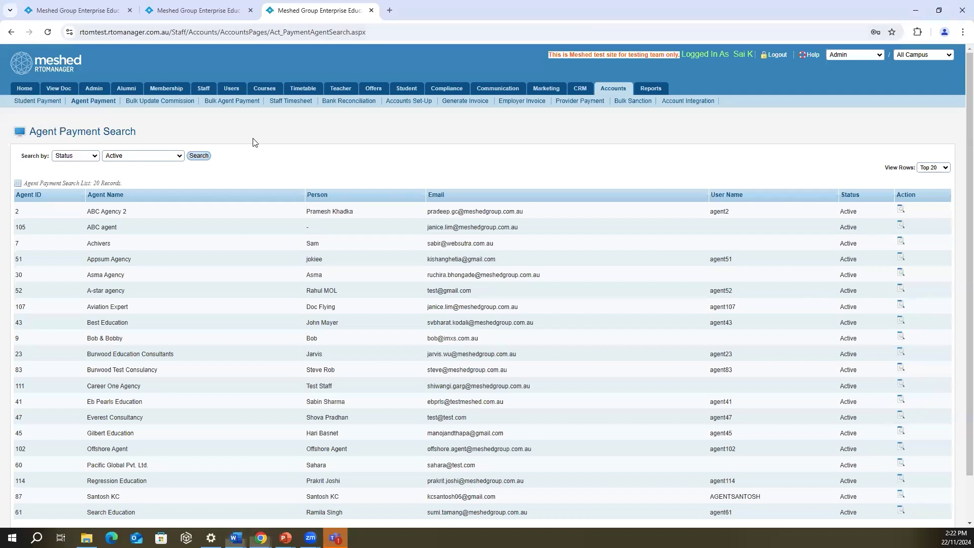
pyautogui.click(84, 161)
pyautogui.click(77, 178)
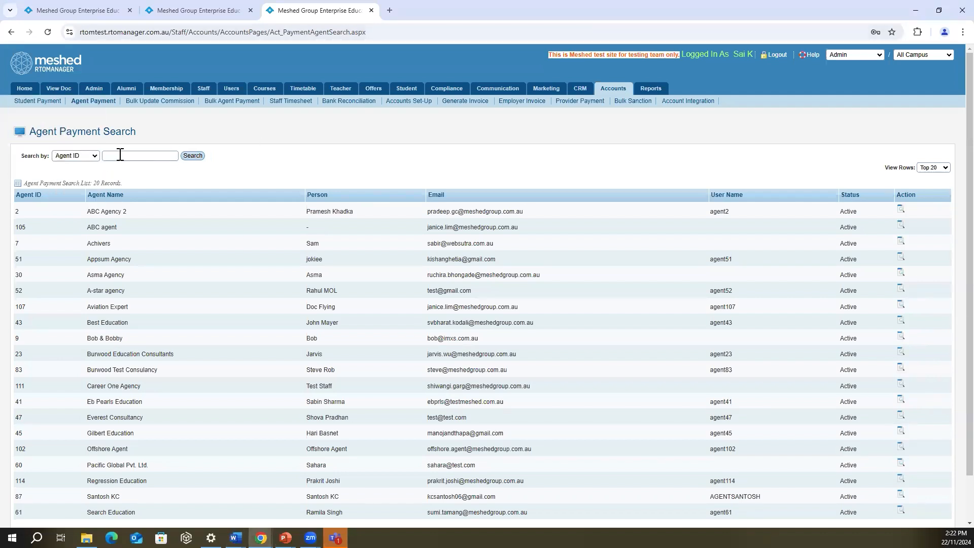
pyautogui.click(120, 156)
pyautogui.write('87')
pyautogui.click(192, 156)
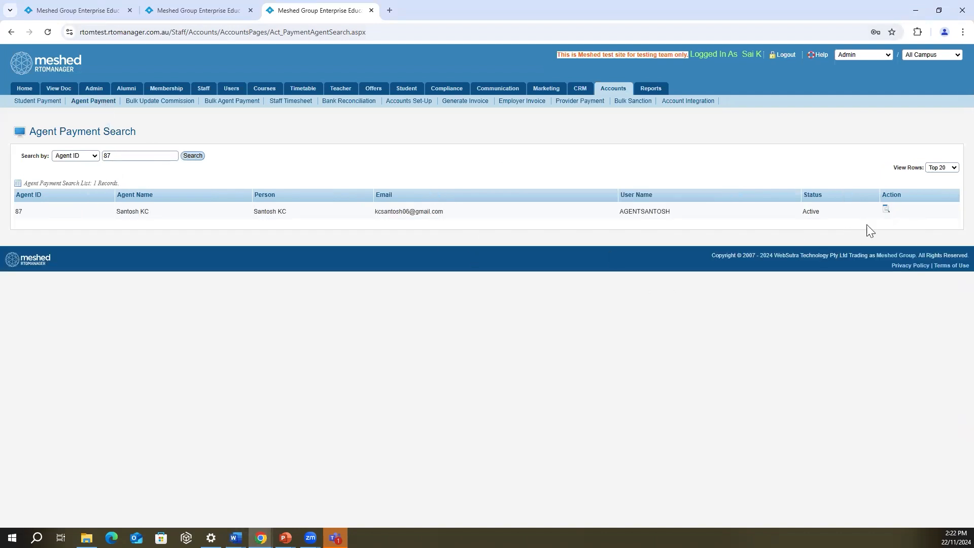
pyautogui.click(886, 209)
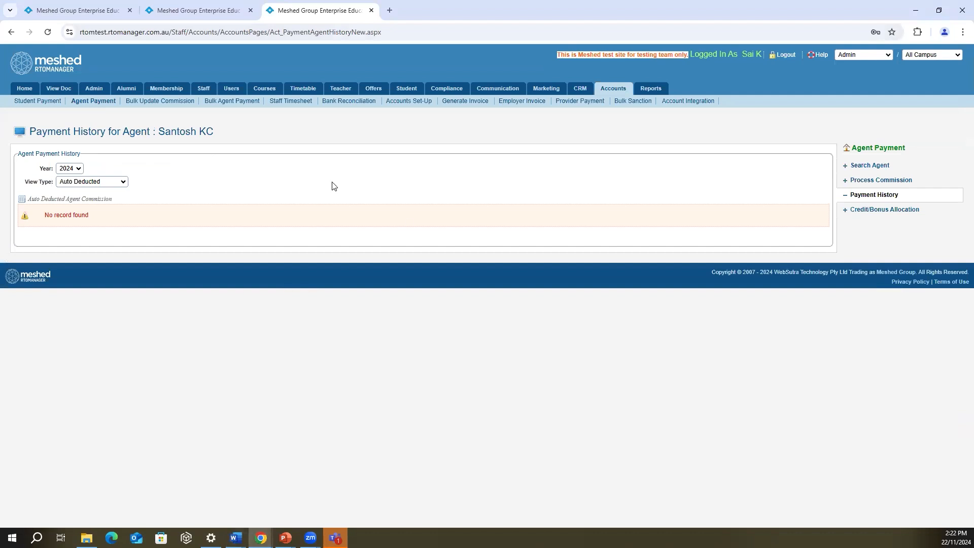
# Open the agent's commission processing with the view option View and Approve Commission Available, and show the available Search By choices
pyautogui.click(889, 185)
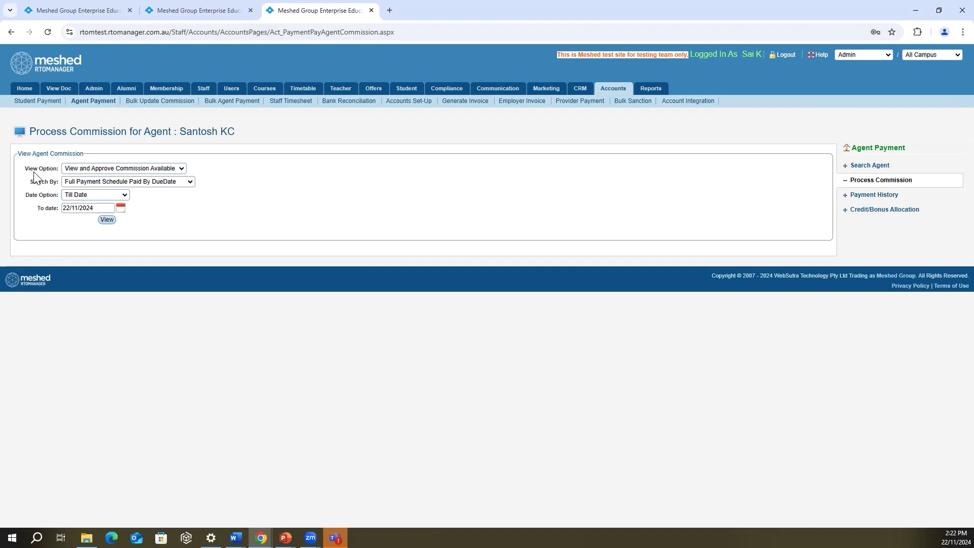
pyautogui.click(104, 171)
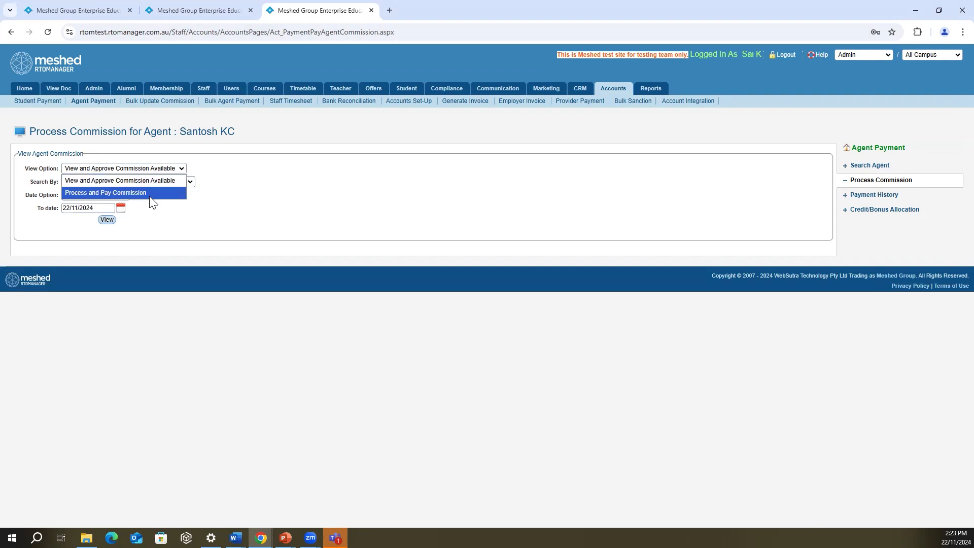
pyautogui.click(136, 180)
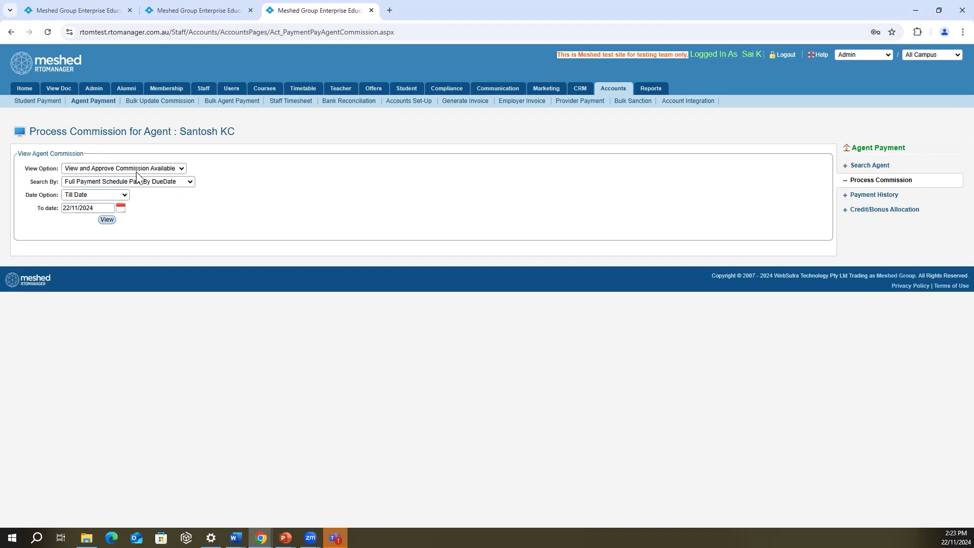
pyautogui.click(100, 183)
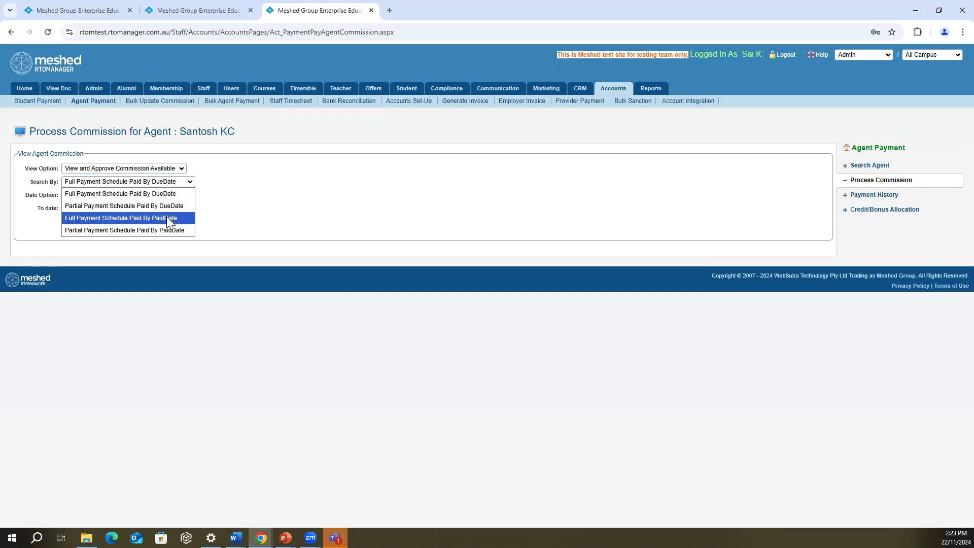
# Return to the student's payment summary and compare the schedule's due dates with the paid dates of the payments
pyautogui.click(218, 11)
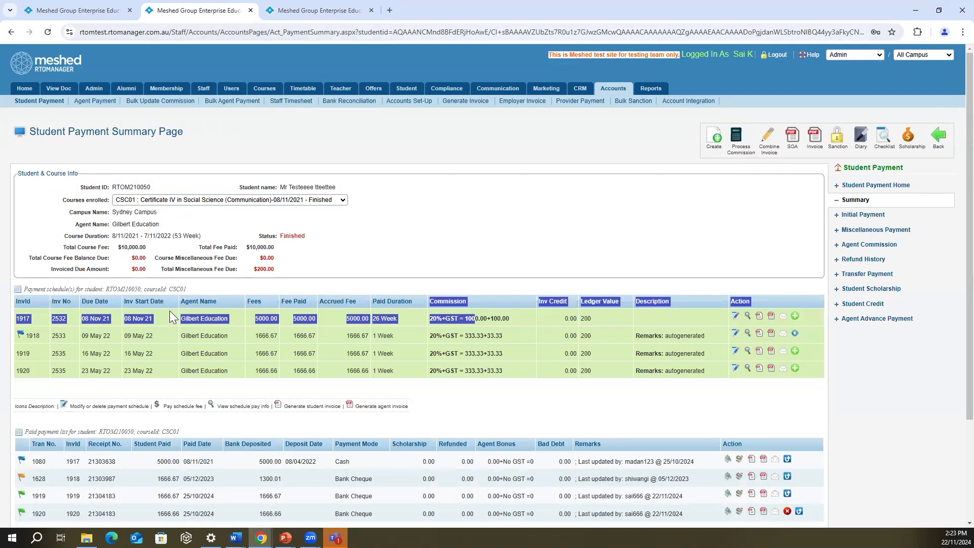
pyautogui.moveTo(84, 300); pyautogui.dragTo(111, 300)
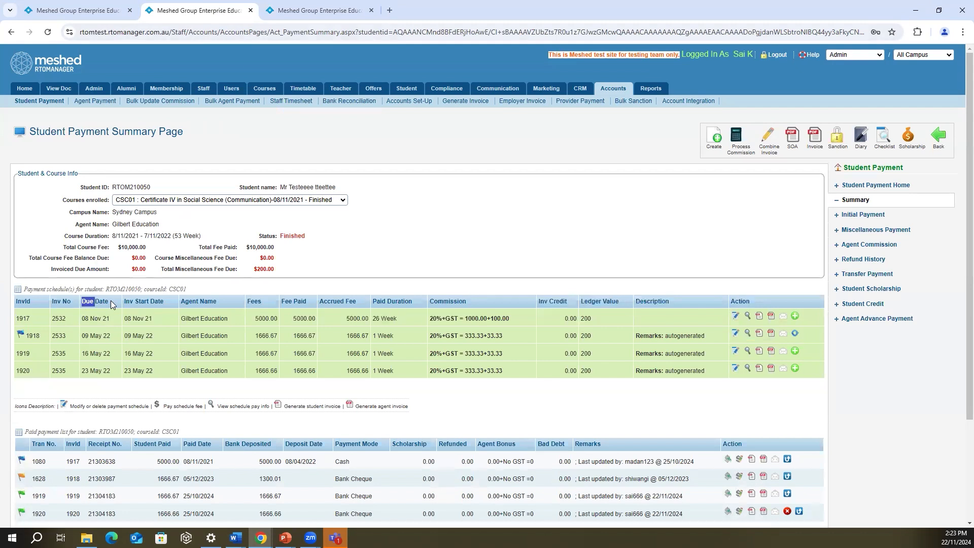
pyautogui.scroll(-1, 112, 300)
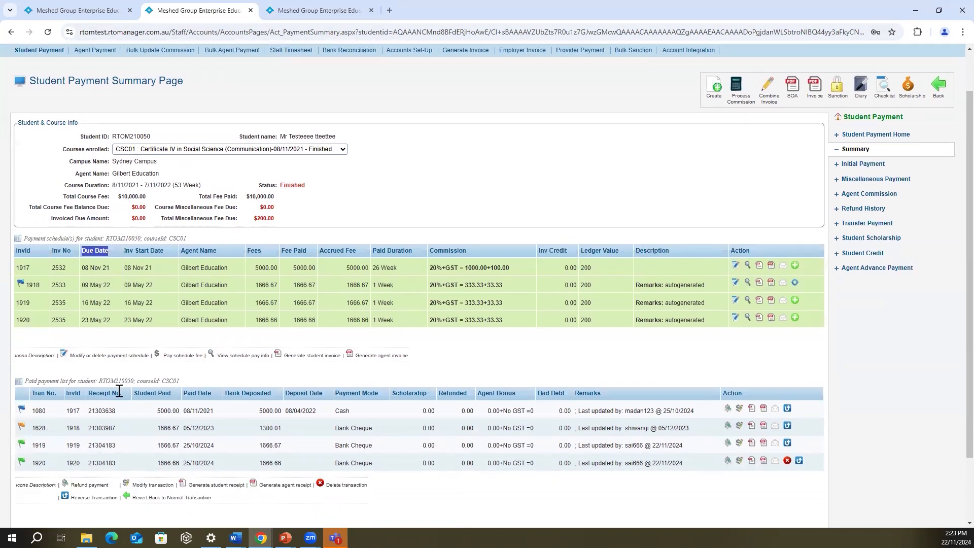
pyautogui.moveTo(211, 393); pyautogui.dragTo(180, 390)
pyautogui.click(310, 538)
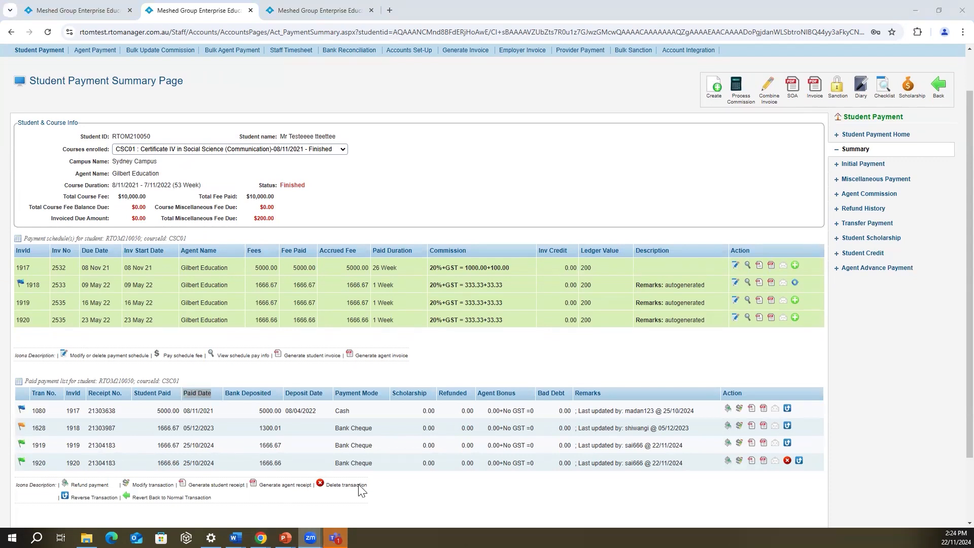
pyautogui.click(370, 464)
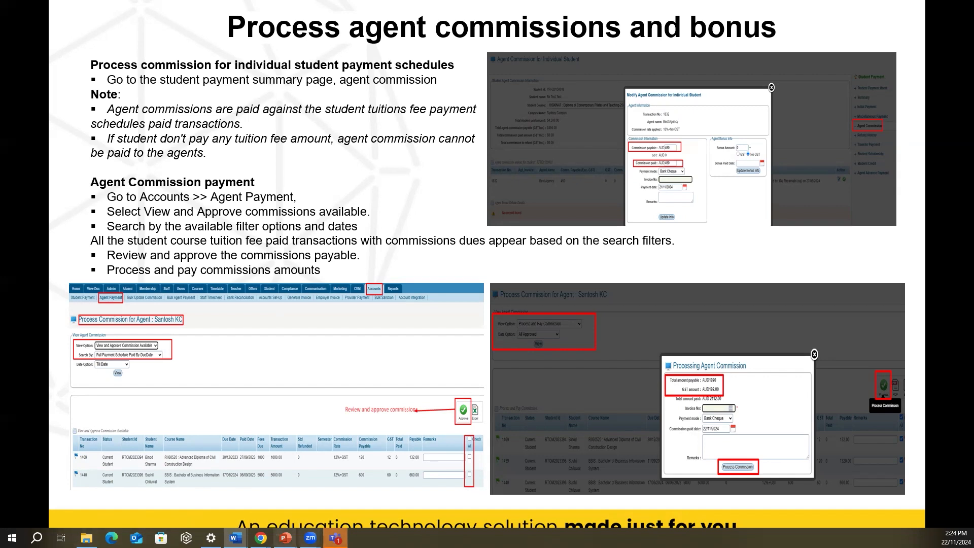
# Return to the agent's commission processing and search Full Payment Schedule Paid By DueDate between 22/01/2024 and 22/11/2024
pyautogui.moveTo(260, 537)
pyautogui.click(315, 485)
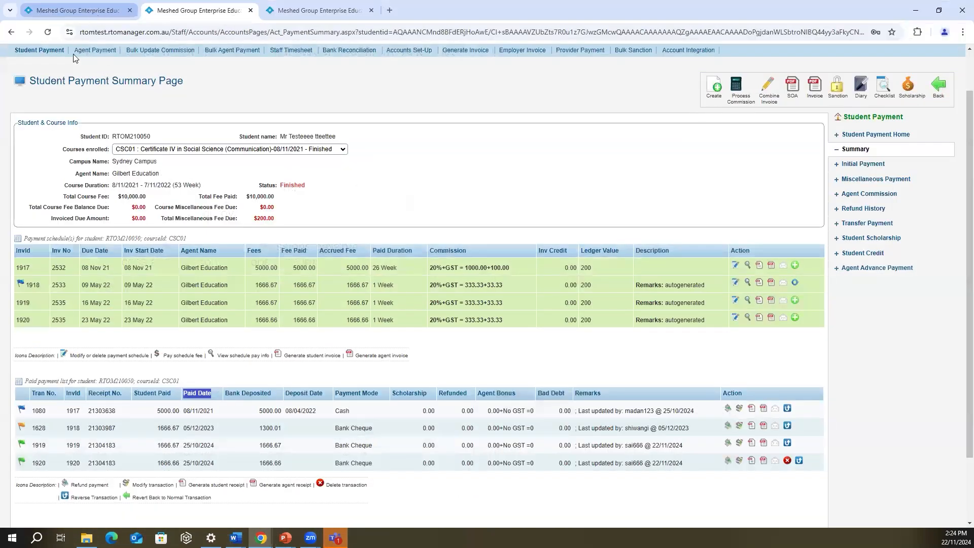
pyautogui.click(73, 11)
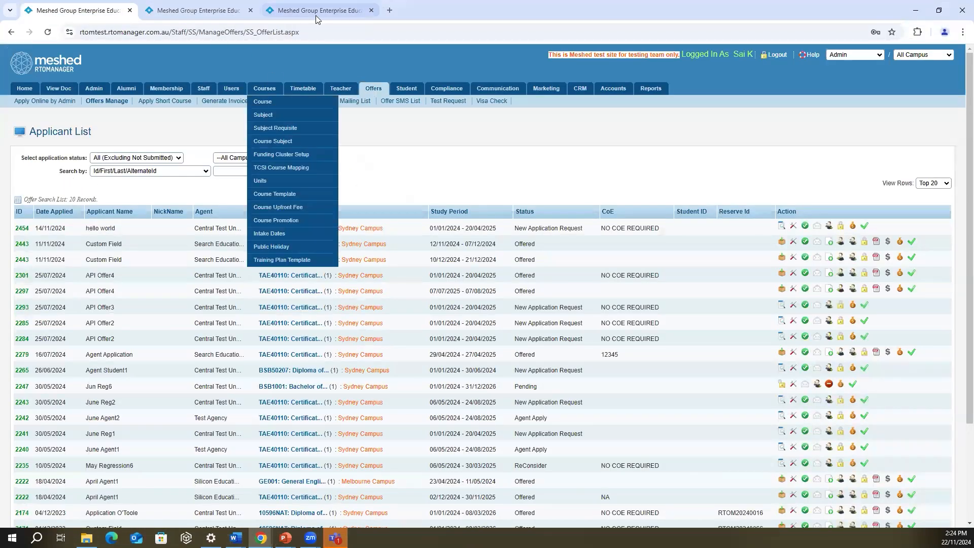
pyautogui.click(315, 11)
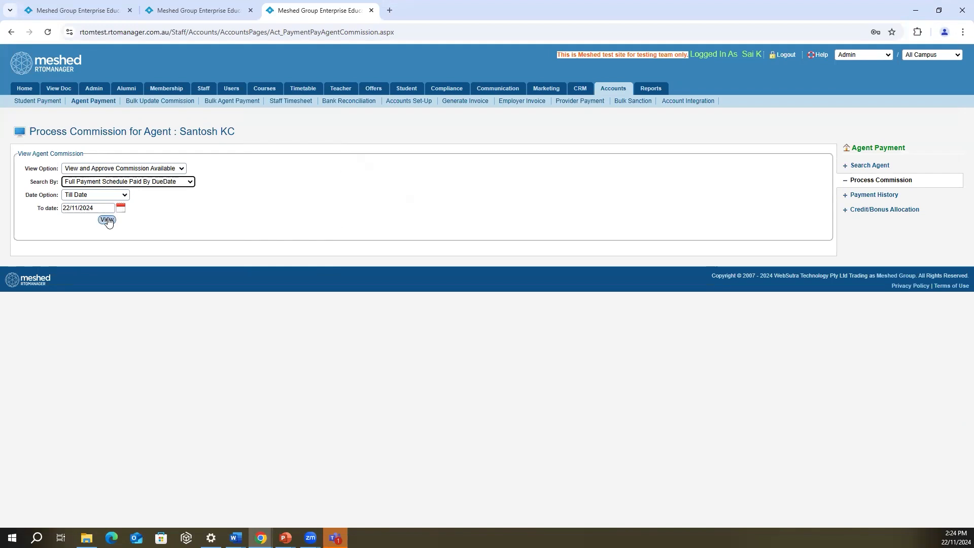
pyautogui.click(84, 196)
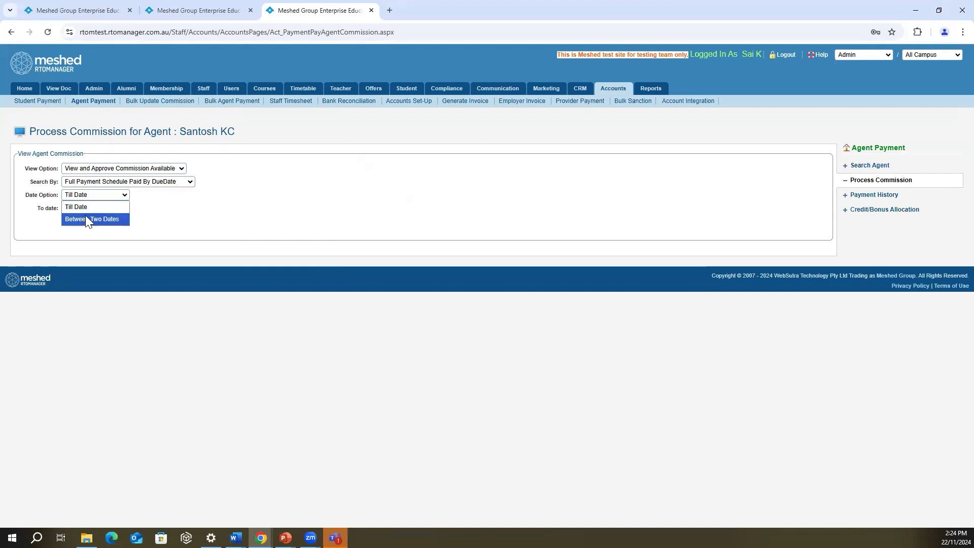
pyautogui.click(86, 219)
pyautogui.click(75, 208)
pyautogui.press('BackSpace')
pyautogui.write('01/2024')
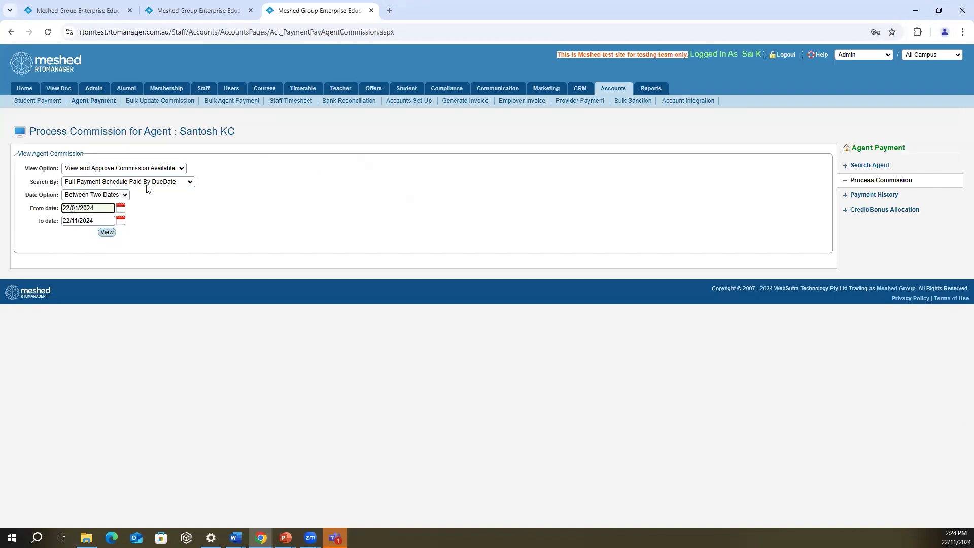
pyautogui.click(107, 232)
# Search the available commissions by Partial Payment Schedule Paid By DueDate with the from date set to 22/01/2022
pyautogui.click(166, 182)
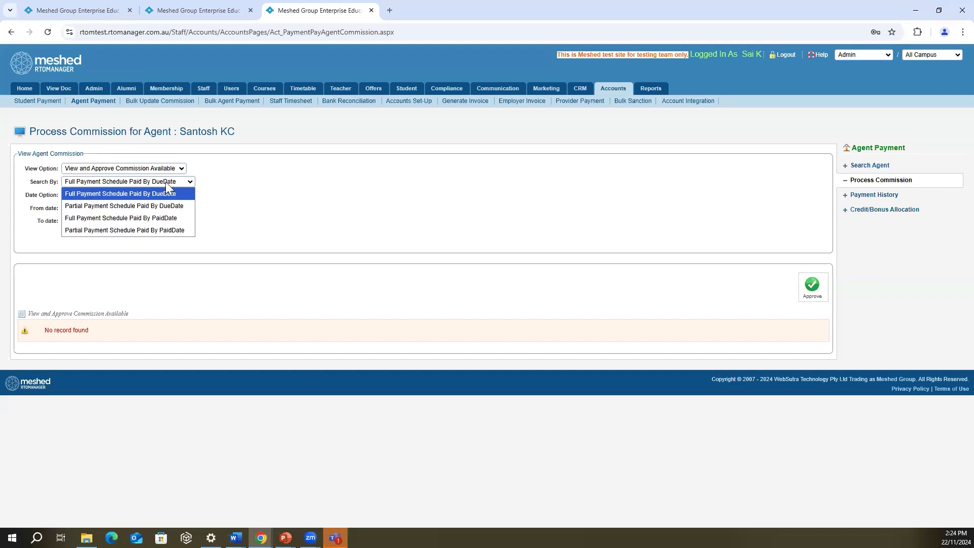
pyautogui.click(161, 226)
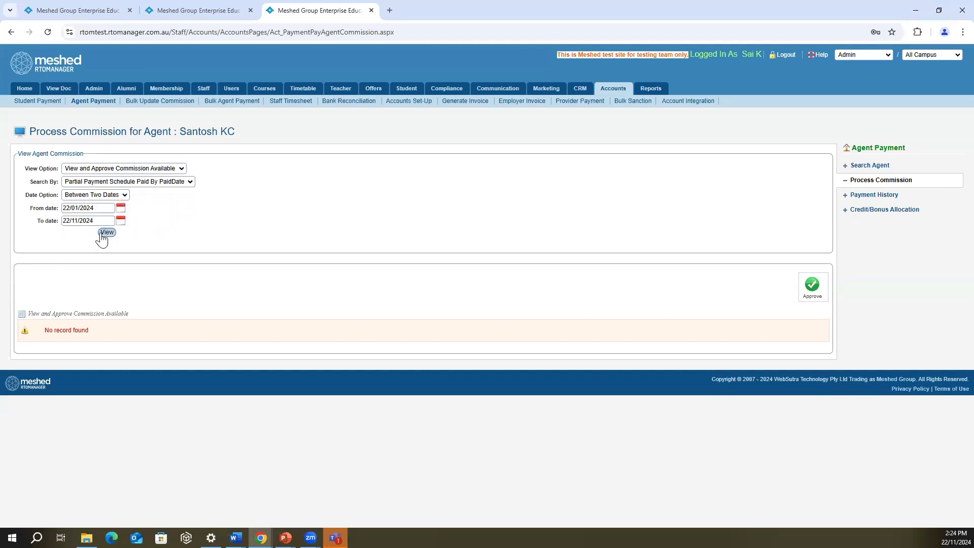
pyautogui.click(144, 184)
pyautogui.click(143, 203)
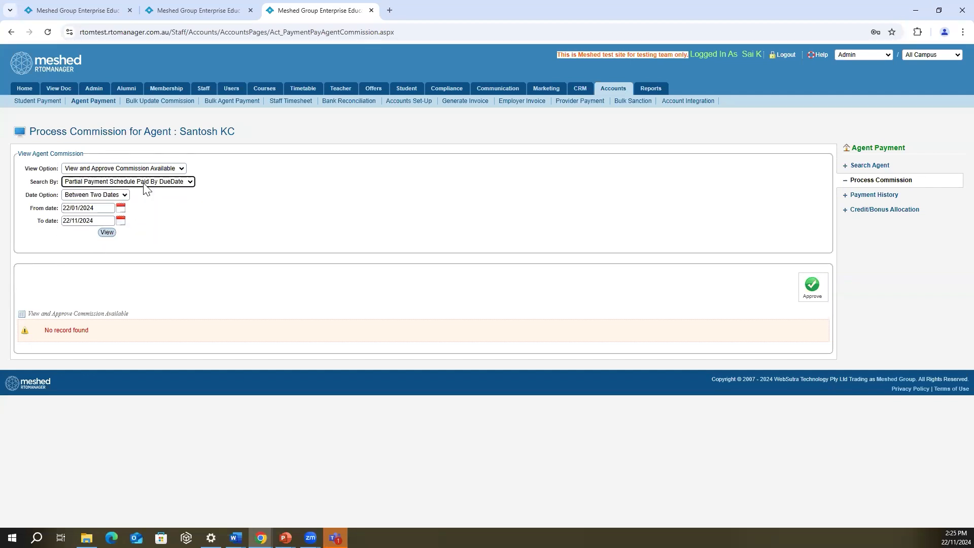
pyautogui.click(100, 209)
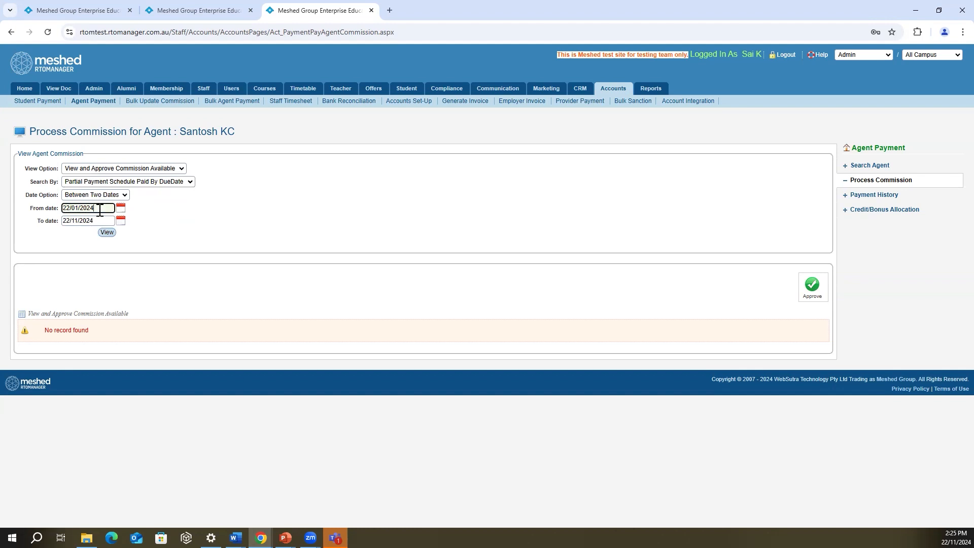
pyautogui.press('BackSpace')
pyautogui.write('2')
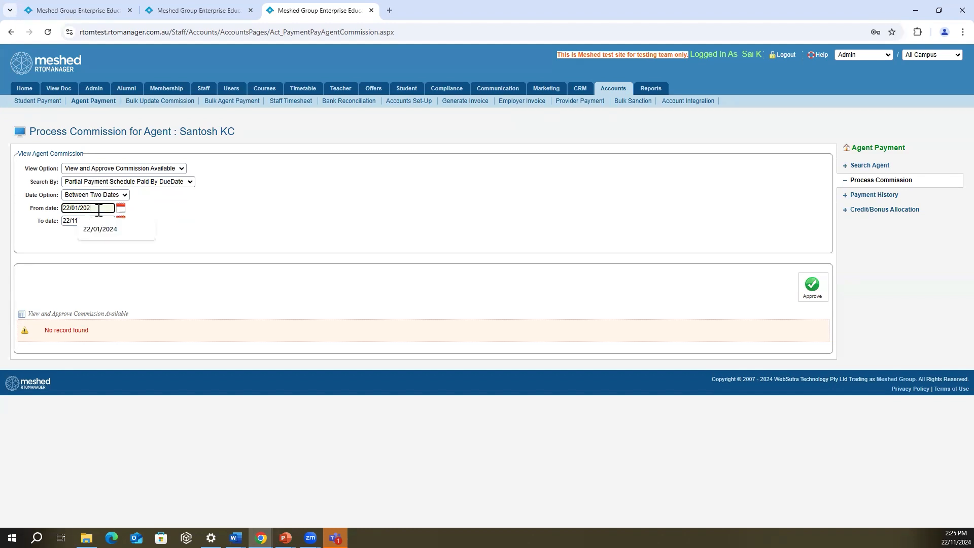
pyautogui.click(106, 234)
# Search the available commissions by Full Payment Schedule Paid By PaidDate over the same date range
pyautogui.click(164, 183)
pyautogui.click(133, 217)
pyautogui.click(106, 233)
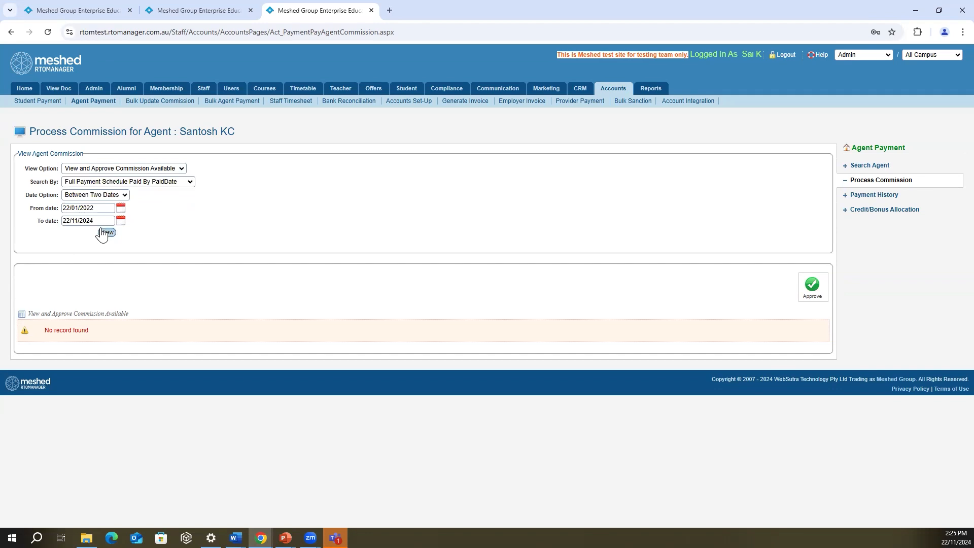
pyautogui.click(157, 170)
pyautogui.click(157, 171)
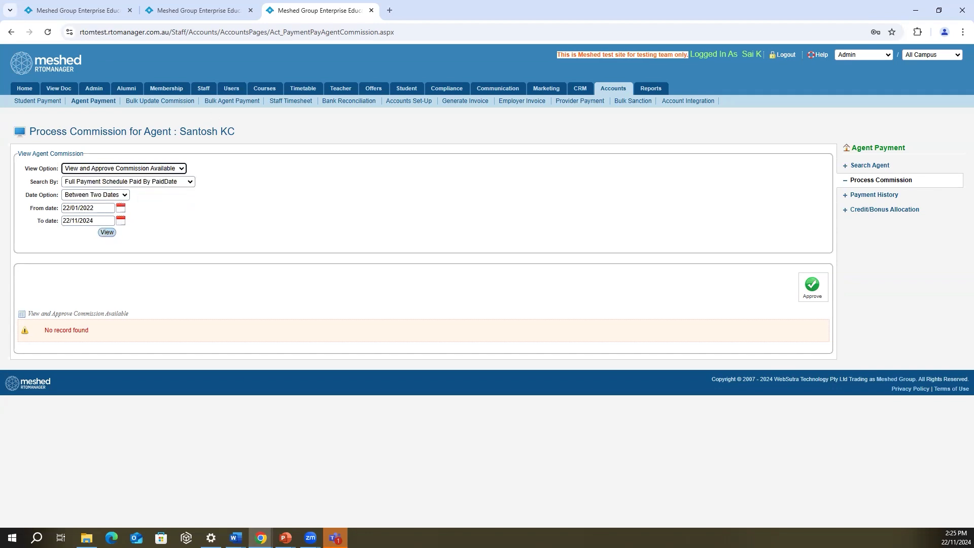
pyautogui.hotkey('alt', 'Tab')
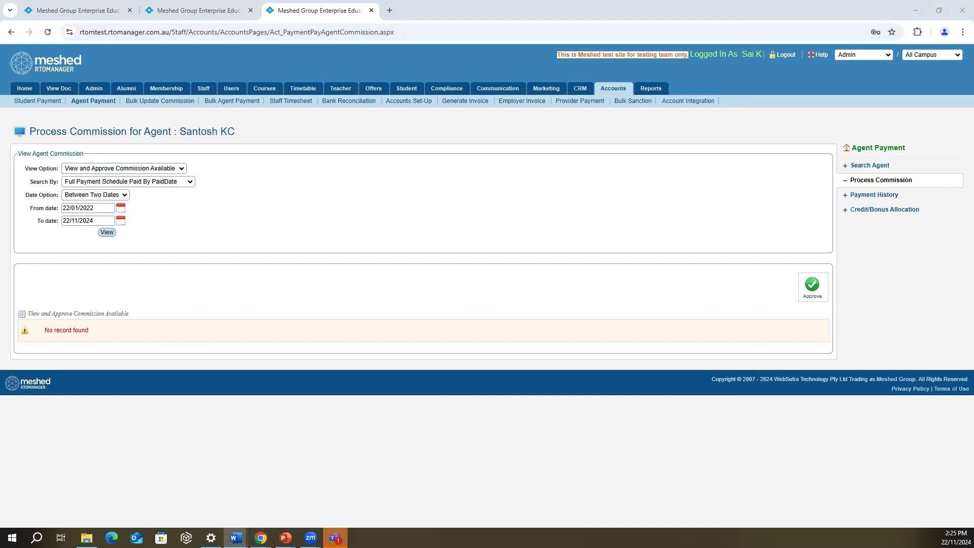
# Search the agent payments by Agent ID 45 and open commission processing for Gilbert Education
pyautogui.click(94, 101)
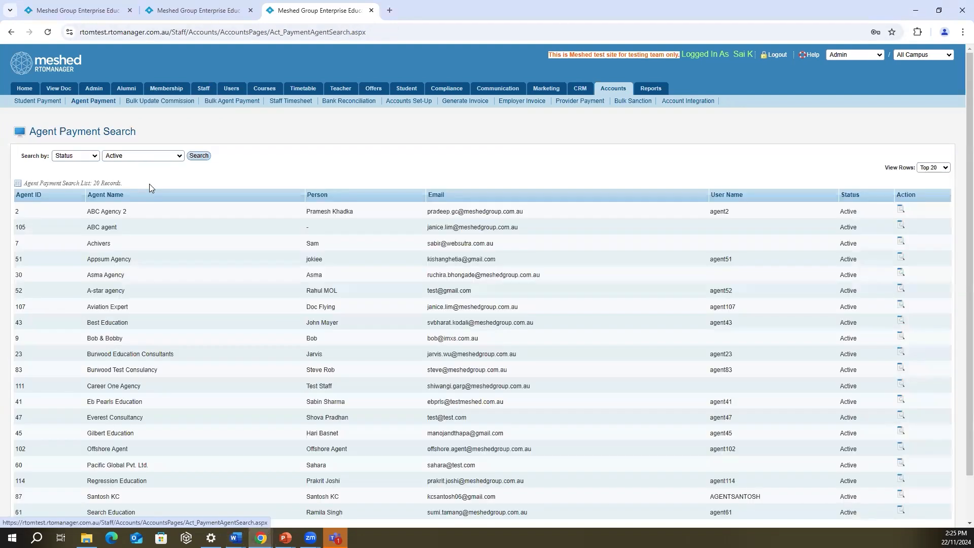
pyautogui.click(91, 156)
pyautogui.click(66, 183)
pyautogui.click(124, 157)
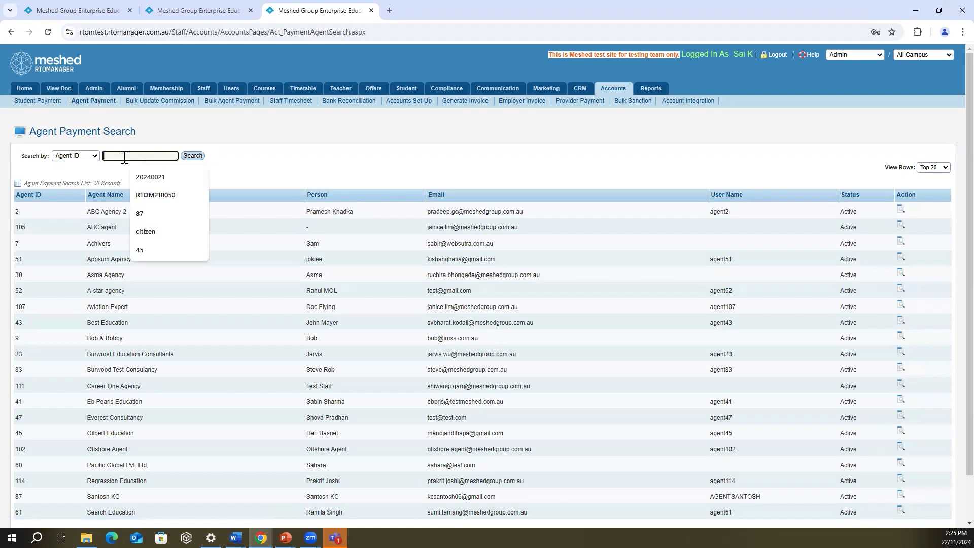
pyautogui.write('45')
pyautogui.click(193, 156)
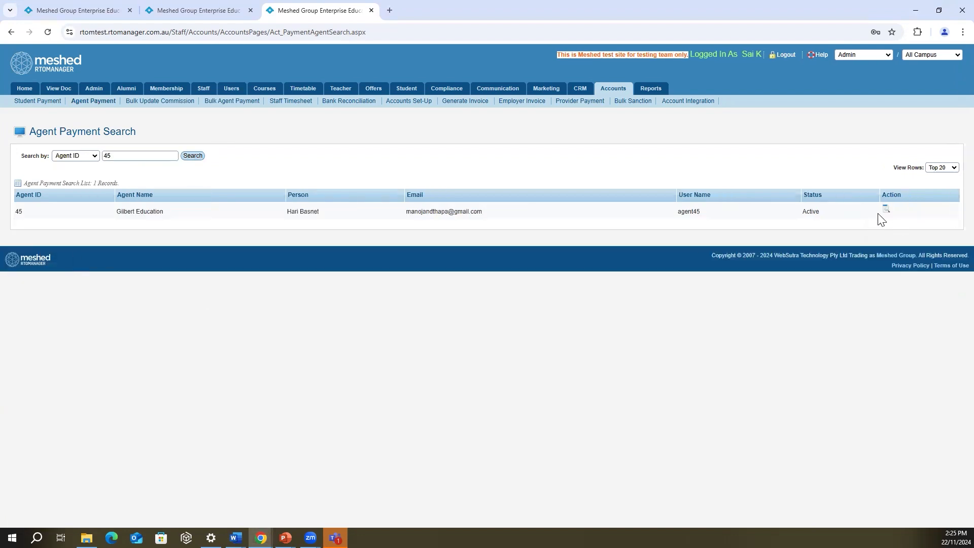
pyautogui.click(885, 182)
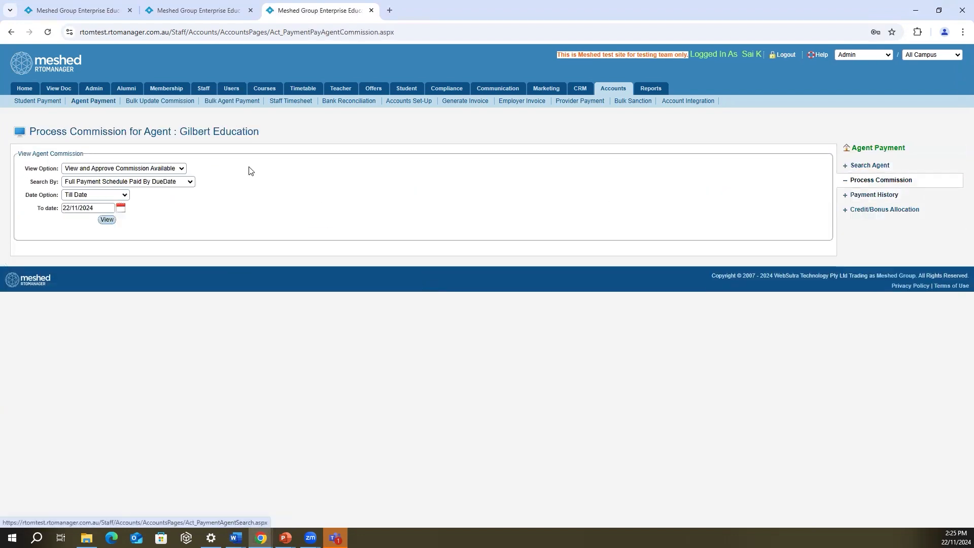
# List the available commissions for full payment schedules by due date till 22/11/2024 and select all of them
pyautogui.click(107, 220)
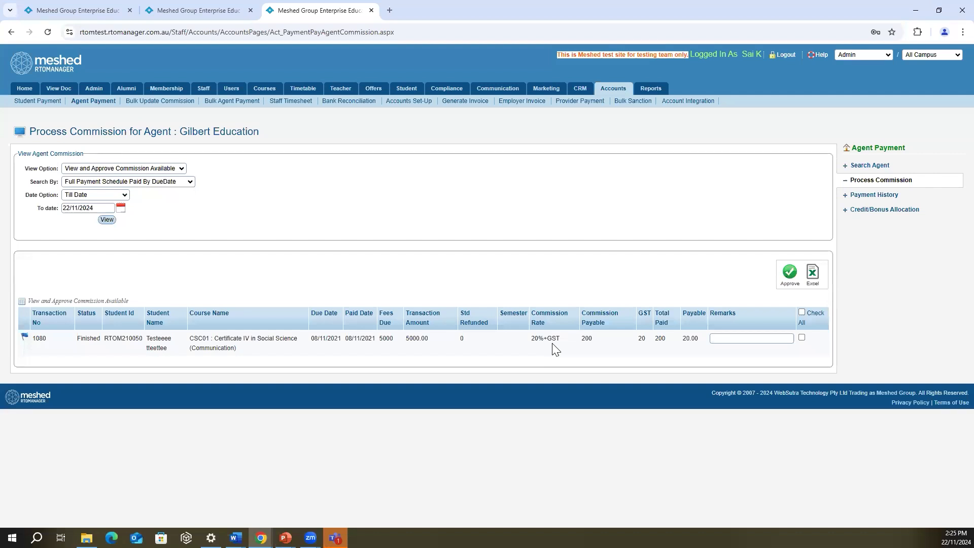
pyautogui.click(801, 313)
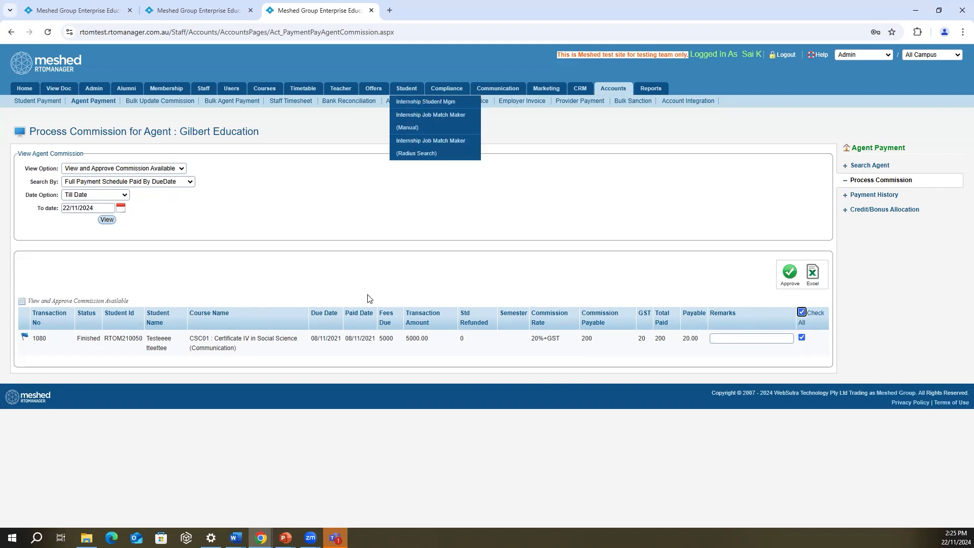
# Search the agent's full payment schedules by due date between 22/11/2022 and 22/11/2024
pyautogui.click(93, 197)
pyautogui.click(95, 217)
pyautogui.click(99, 208)
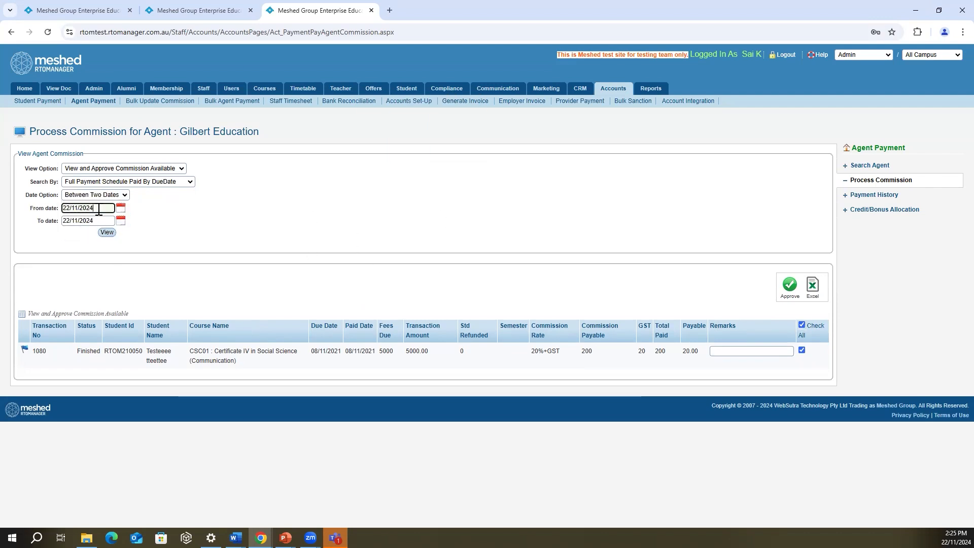
pyautogui.press('BackSpace')
pyautogui.write('2')
pyautogui.click(107, 232)
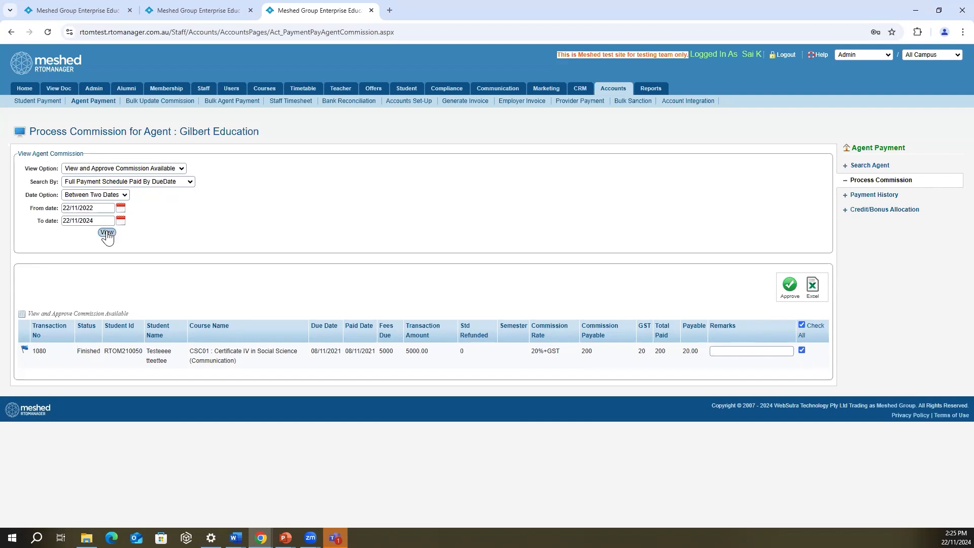
# List the available commissions by Partial Payment Schedule Paid By PaidDate with the date option Till Date, 22/11/2024
pyautogui.click(138, 183)
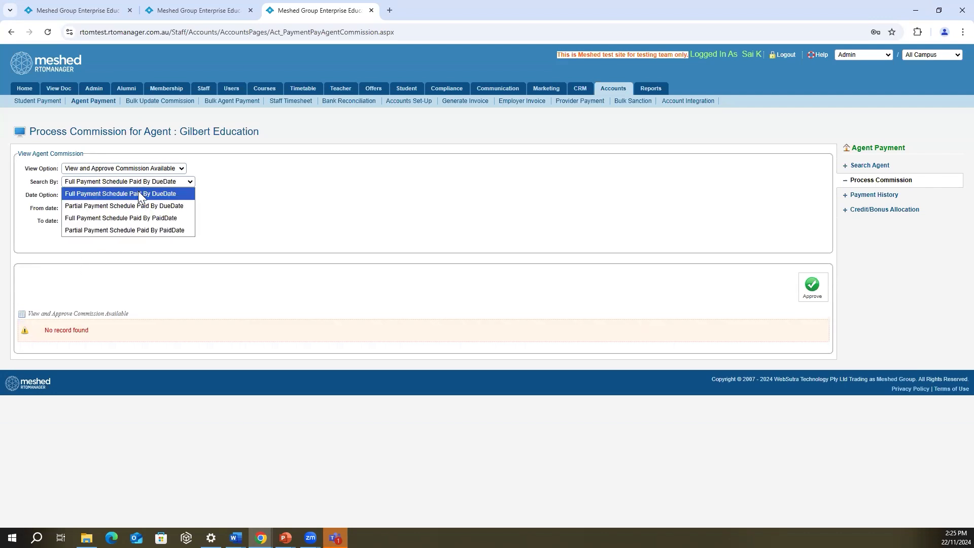
pyautogui.click(138, 193)
pyautogui.click(148, 181)
pyautogui.click(147, 229)
pyautogui.click(107, 232)
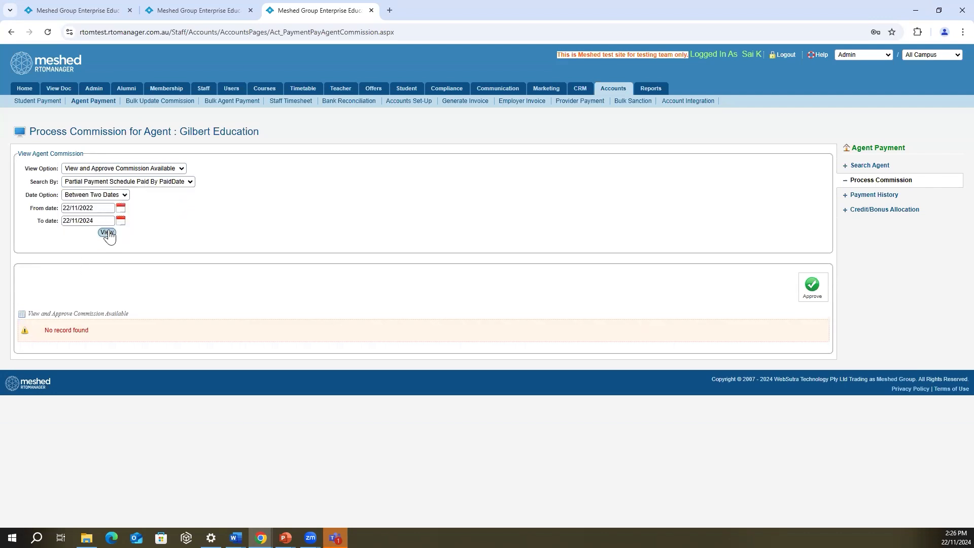
pyautogui.click(115, 196)
pyautogui.click(91, 204)
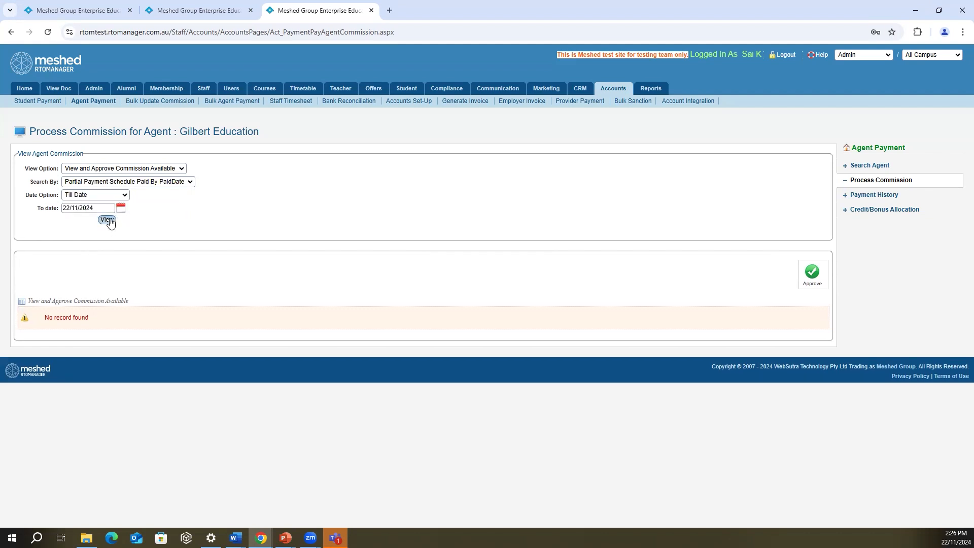
pyautogui.click(108, 220)
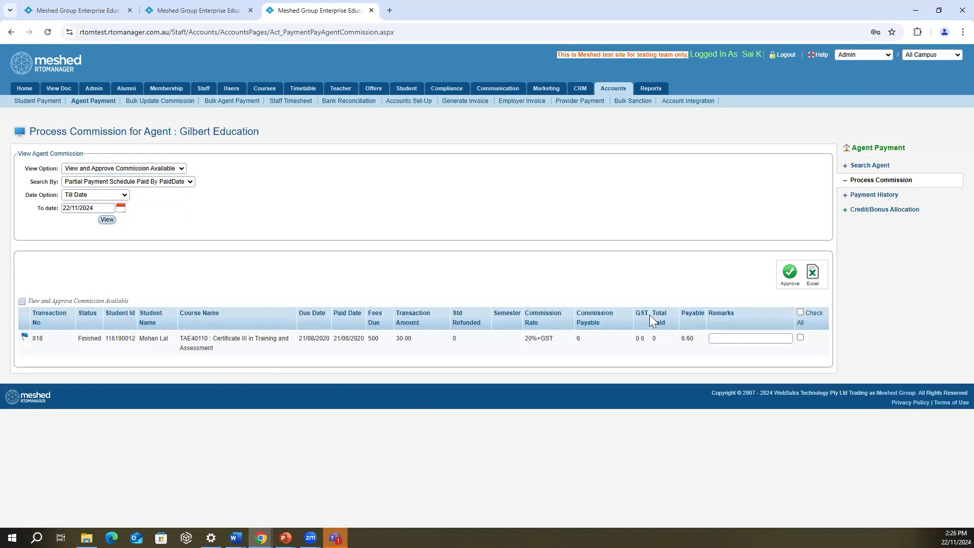
# Review the rate, payable and GST of the listed commission, select all records and approve the commission
pyautogui.moveTo(524, 310); pyautogui.dragTo(659, 341)
pyautogui.click(605, 354)
pyautogui.click(800, 312)
pyautogui.click(789, 274)
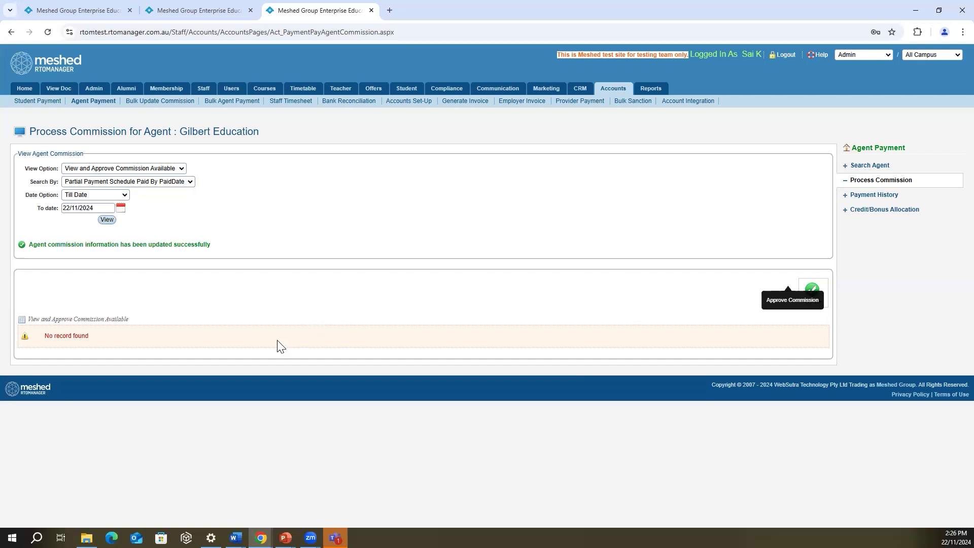
# Switch to the browser window with the agent portal and reload its Generate Remittance Advice page
pyautogui.click(260, 538)
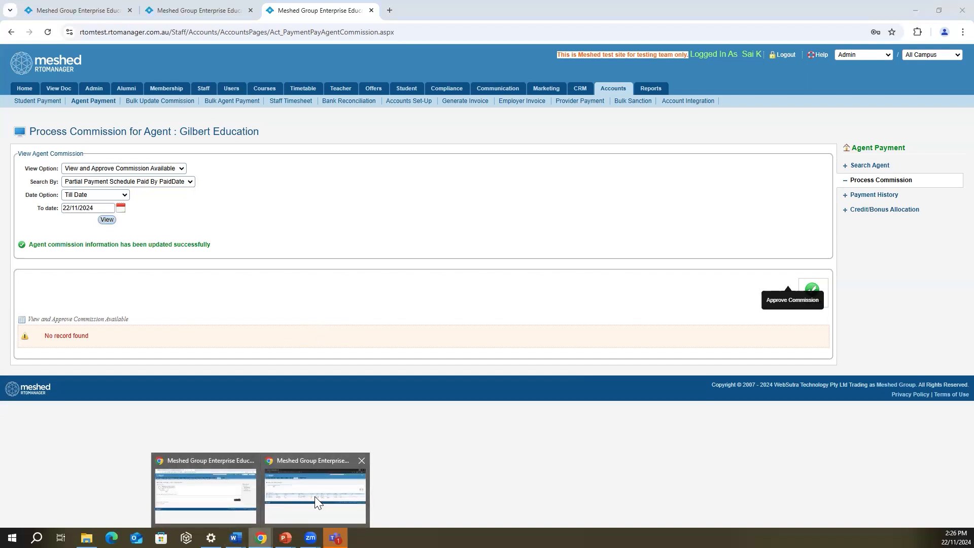
pyautogui.click(315, 496)
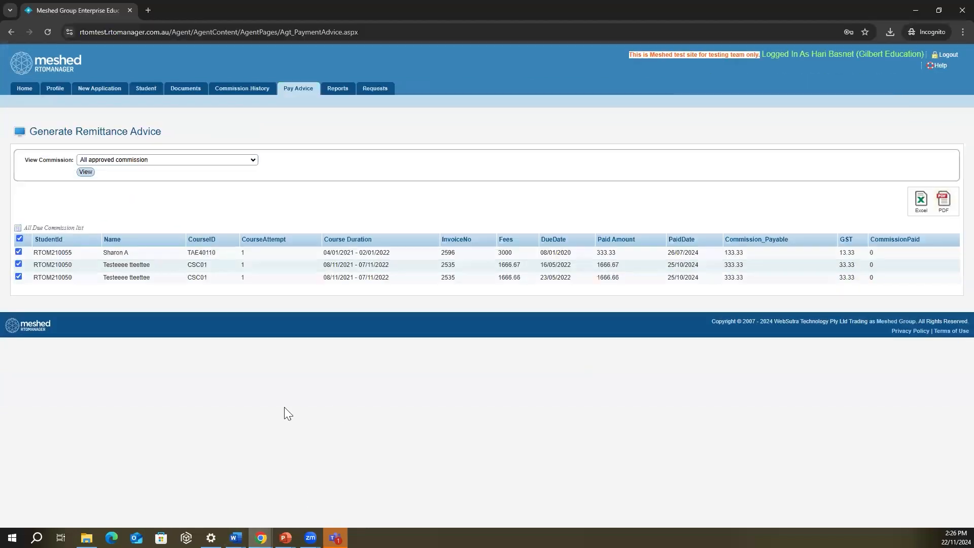
pyautogui.click(48, 32)
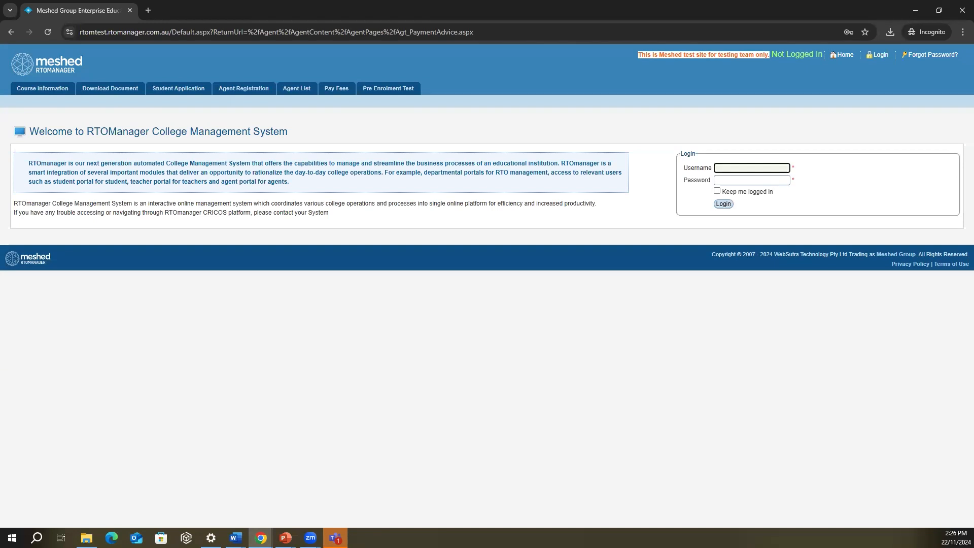
# Log in to the agent portal with the agent's copied username and password
pyautogui.hotkey('alt', 'Tab')
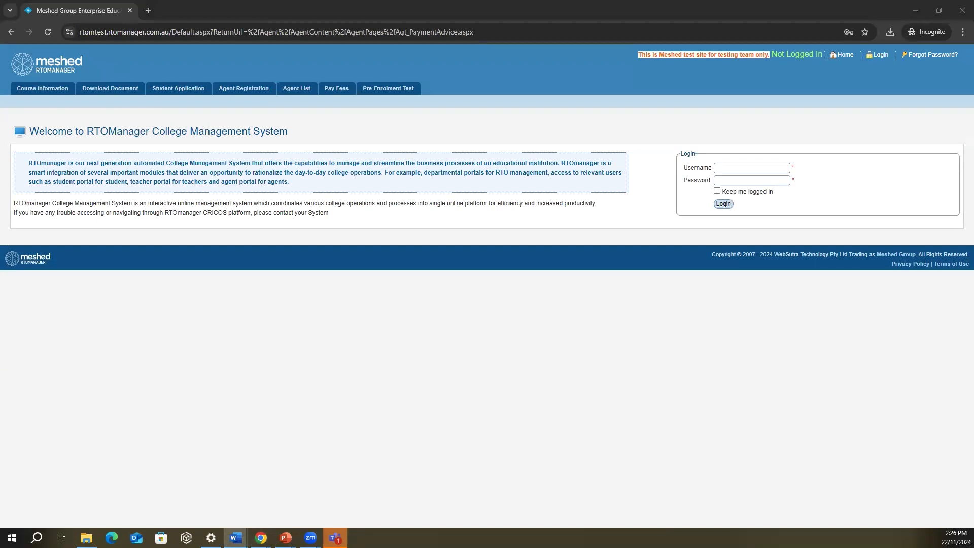
pyautogui.click(729, 168)
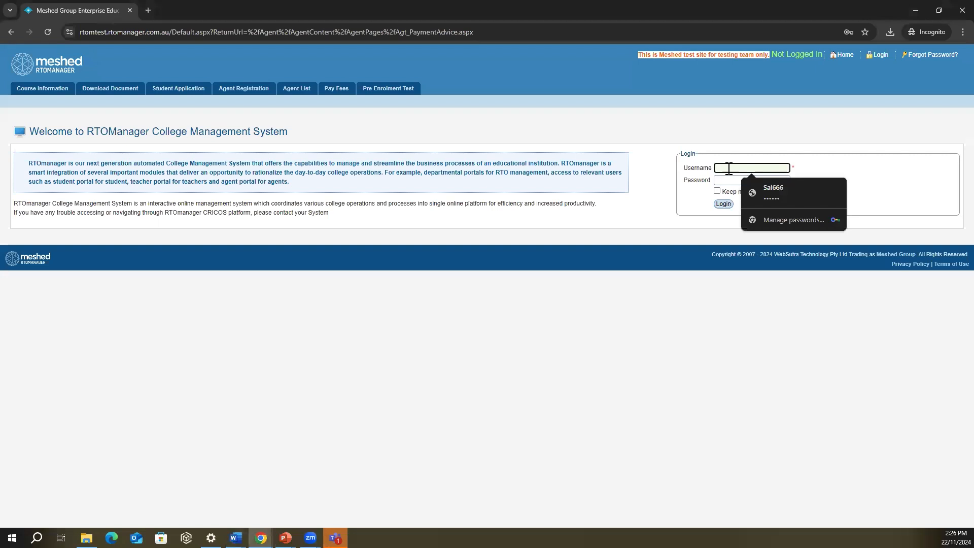
pyautogui.hotkey('ctrl', 'v')
pyautogui.click(731, 180)
pyautogui.hotkey('ctrl', 'v')
pyautogui.click(724, 204)
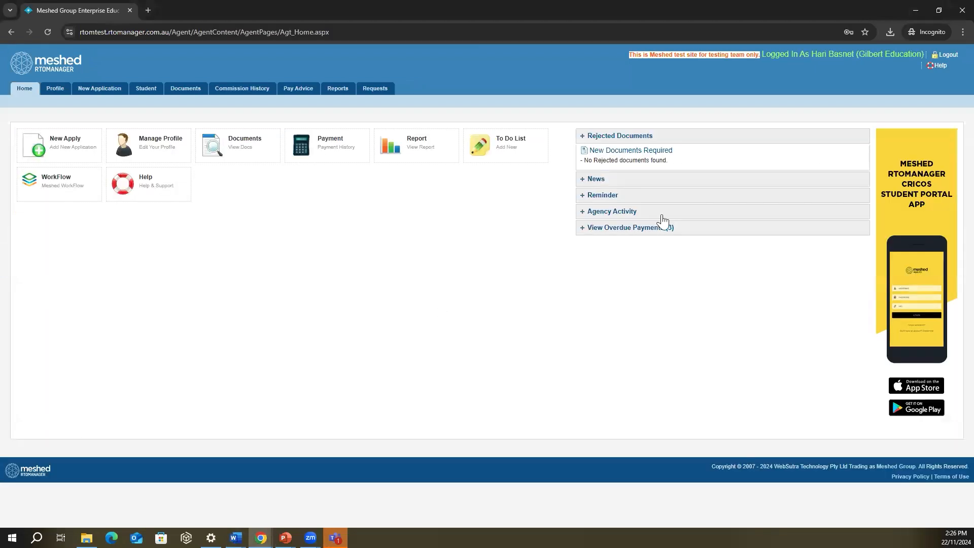
# Open the agent's pay advice and list the commissions under All approved commission
pyautogui.click(293, 89)
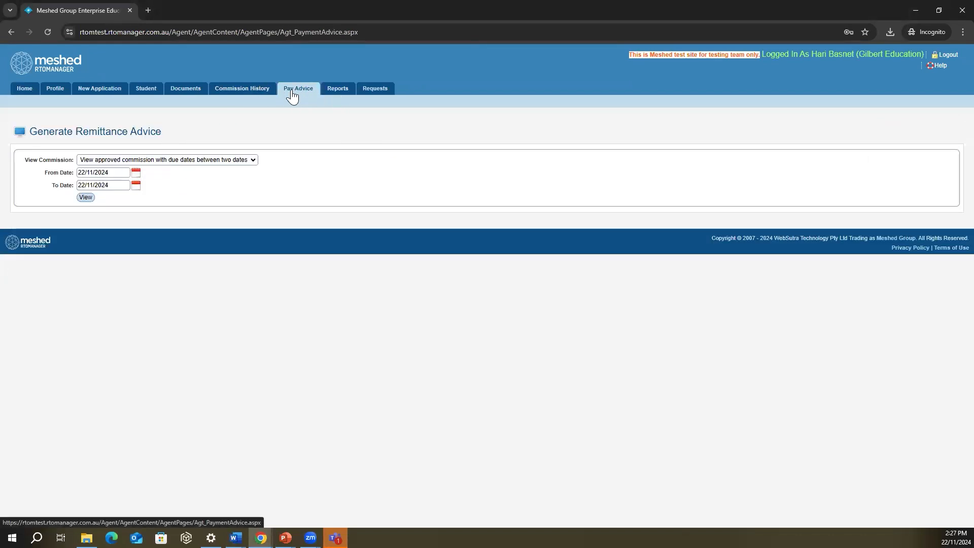
pyautogui.click(87, 198)
pyautogui.click(131, 161)
pyautogui.click(131, 183)
pyautogui.click(85, 173)
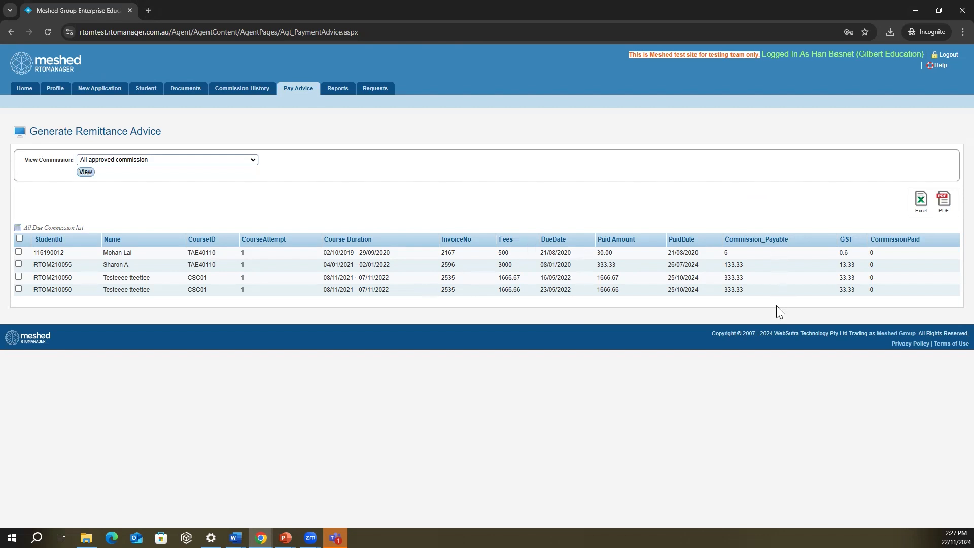
# Select all approved commissions, generate their remittance advice as a PDF and save it in the Downloads folder
pyautogui.click(945, 201)
pyautogui.click(19, 267)
pyautogui.click(944, 227)
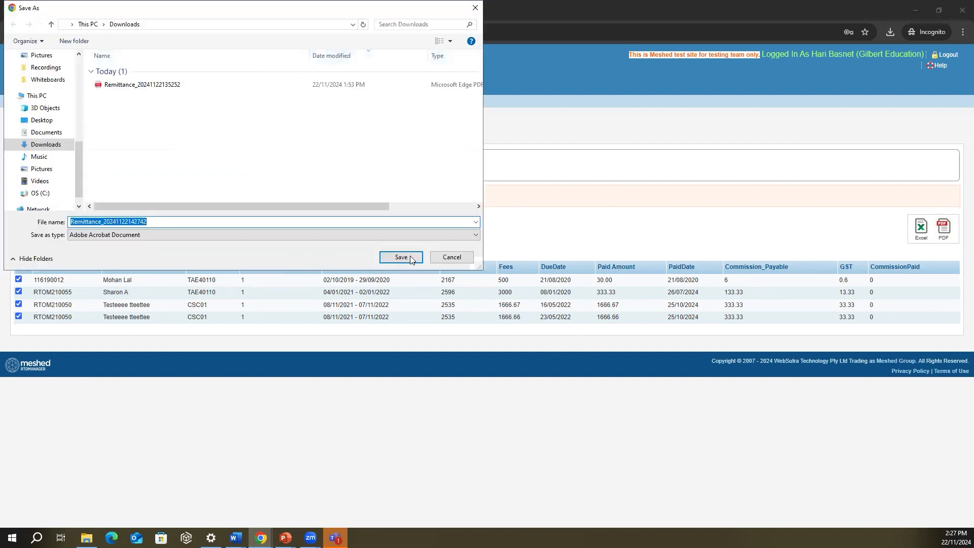
pyautogui.click(411, 257)
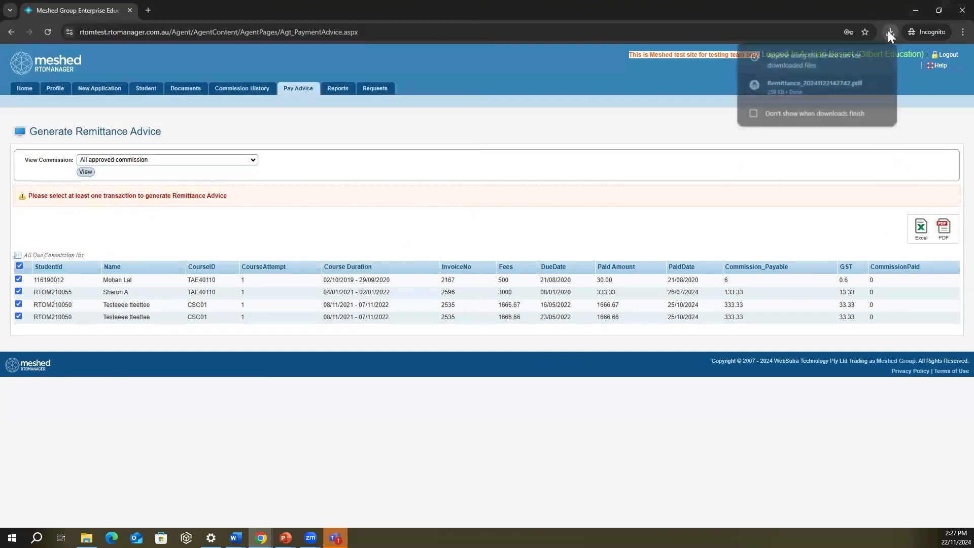
# Open the downloaded remittance advice PDF and examine the payable, GST and total amounts per student
pyautogui.click(792, 87)
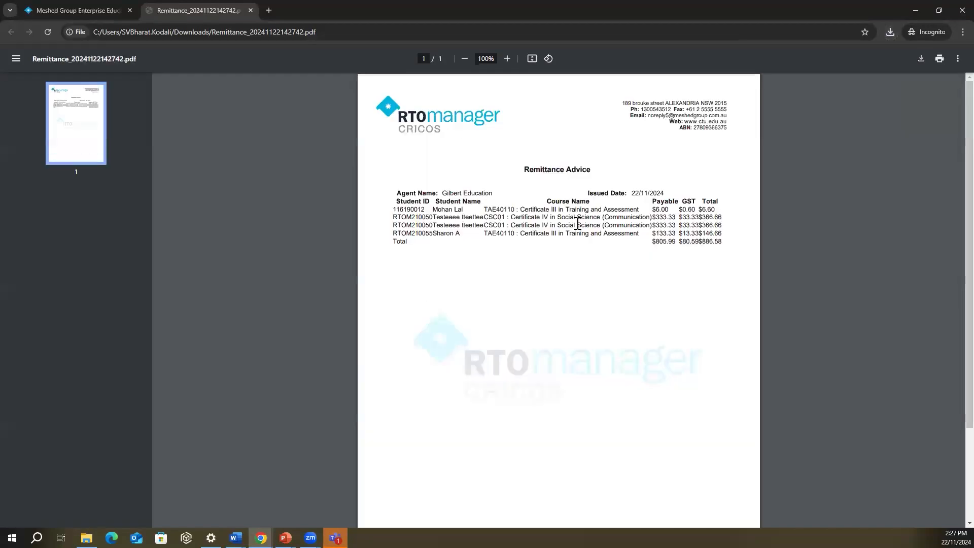
pyautogui.moveTo(654, 205); pyautogui.dragTo(718, 262)
pyautogui.click(513, 318)
# Switch back to the staff portal and list the agent's all approved commissions under Process and Pay Commission
pyautogui.click(914, 14)
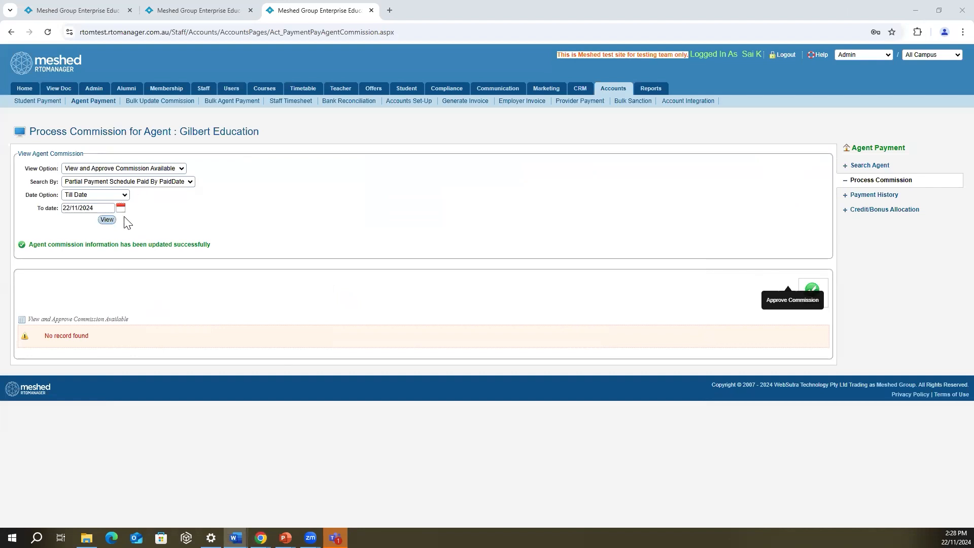
pyautogui.click(147, 169)
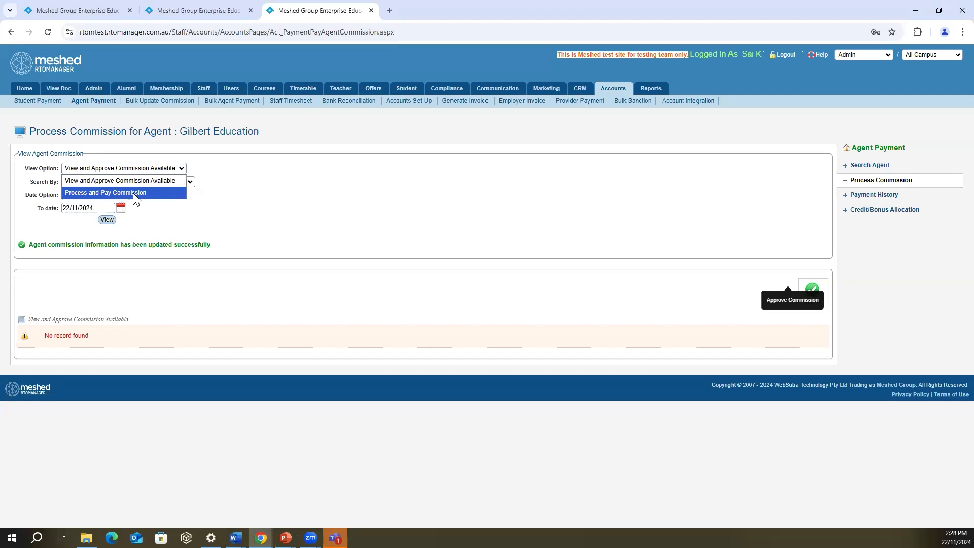
pyautogui.click(133, 192)
pyautogui.click(102, 194)
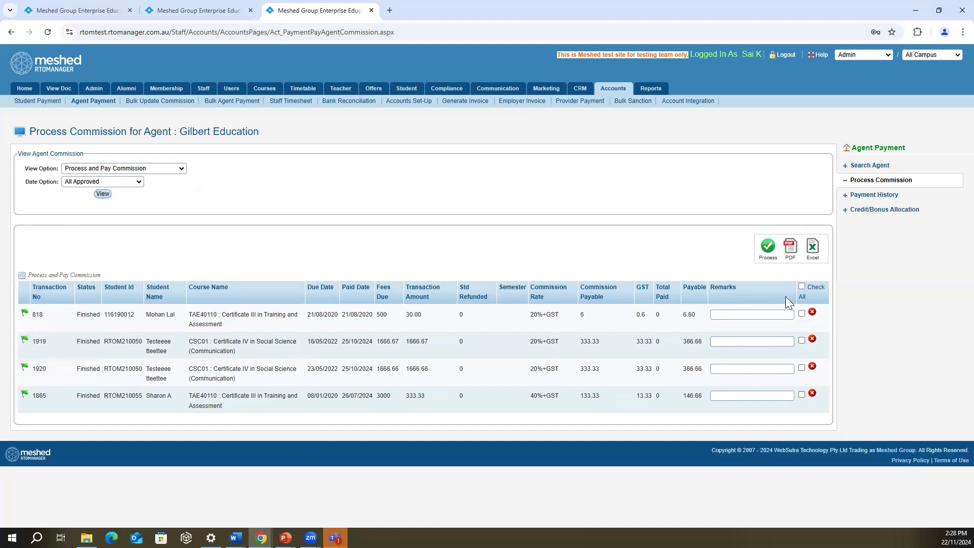
# Select all listed commissions and open their processing form to review the payable, GST and paid amounts
pyautogui.click(801, 286)
pyautogui.click(769, 247)
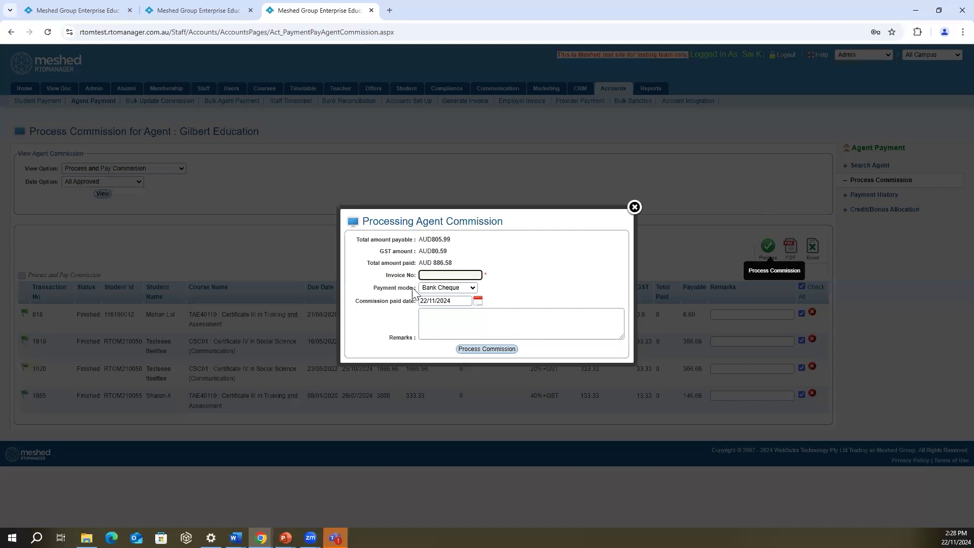
pyautogui.moveTo(357, 239); pyautogui.dragTo(461, 267)
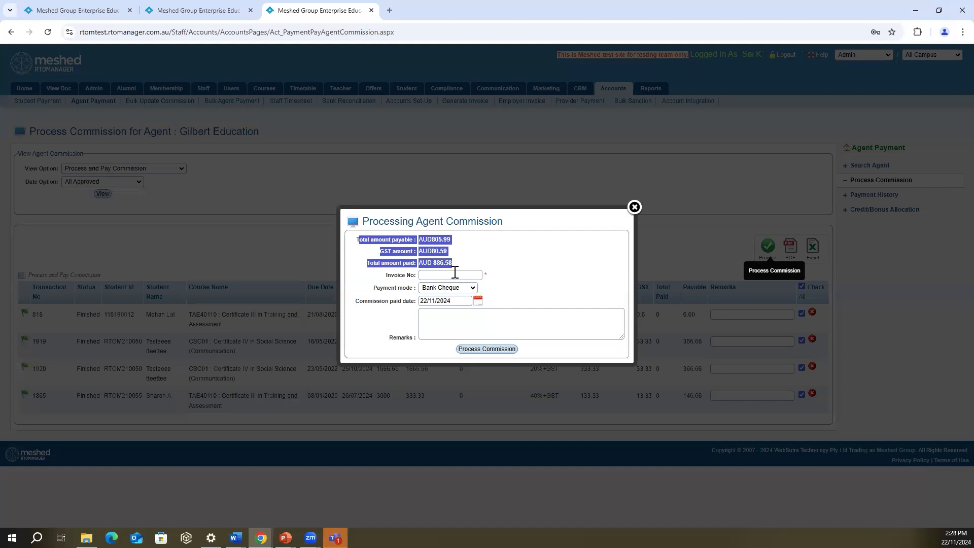
# Try filling in invoice number 122335, check the available payment modes and the remarks field, and close the form without processing
pyautogui.click(453, 275)
pyautogui.click(454, 297)
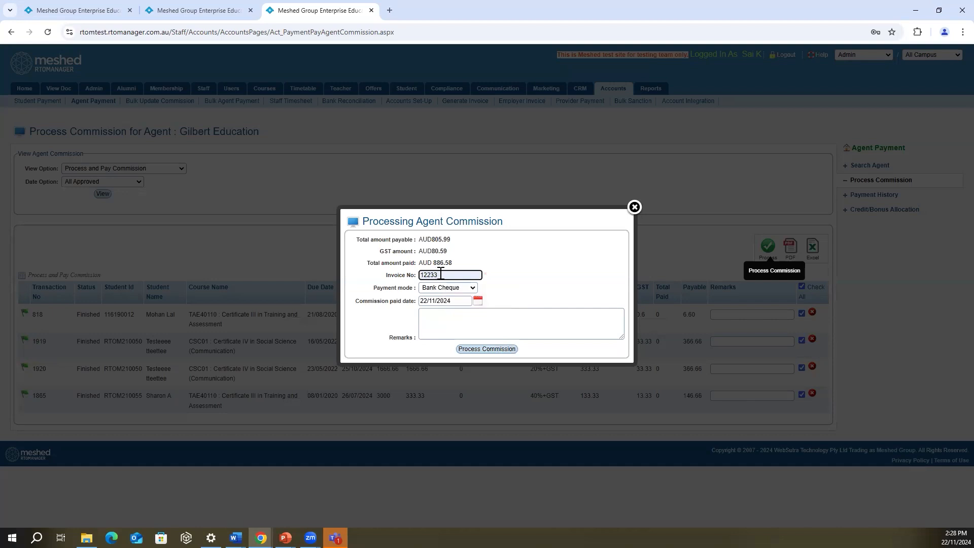
pyautogui.write('5')
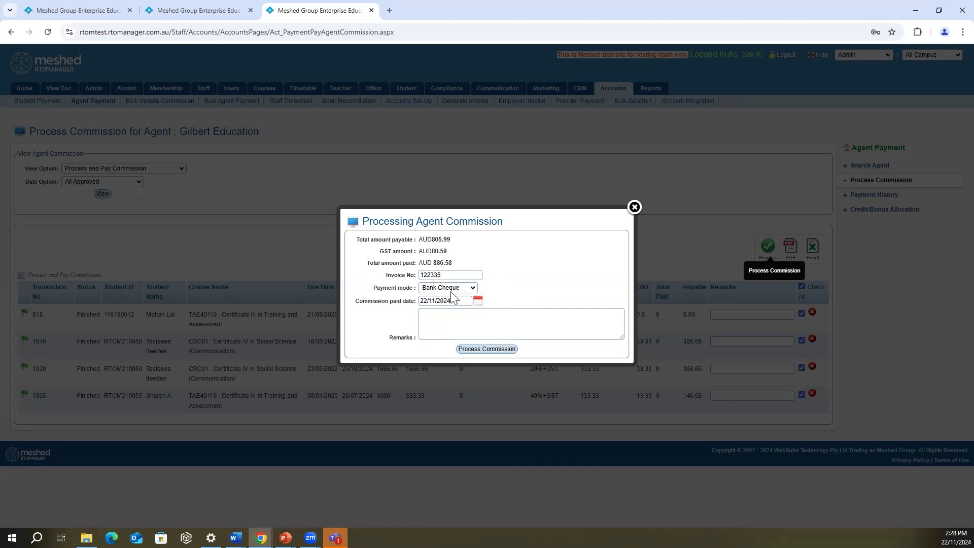
pyautogui.click(452, 289)
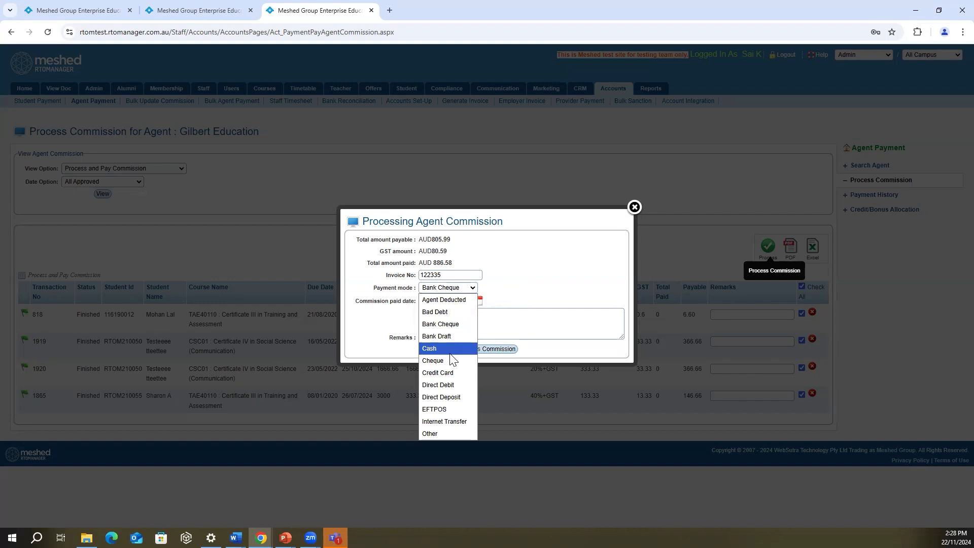
pyautogui.click(528, 289)
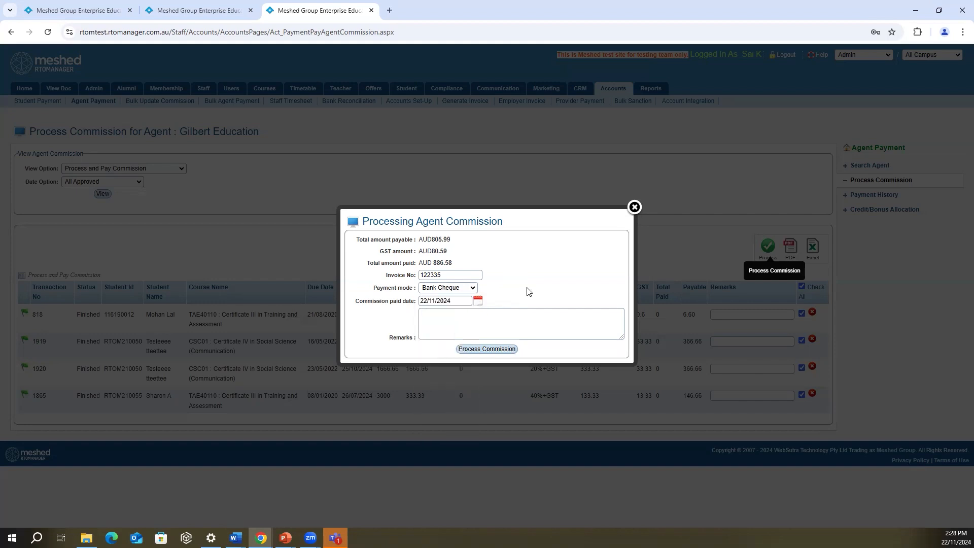
pyautogui.click(434, 323)
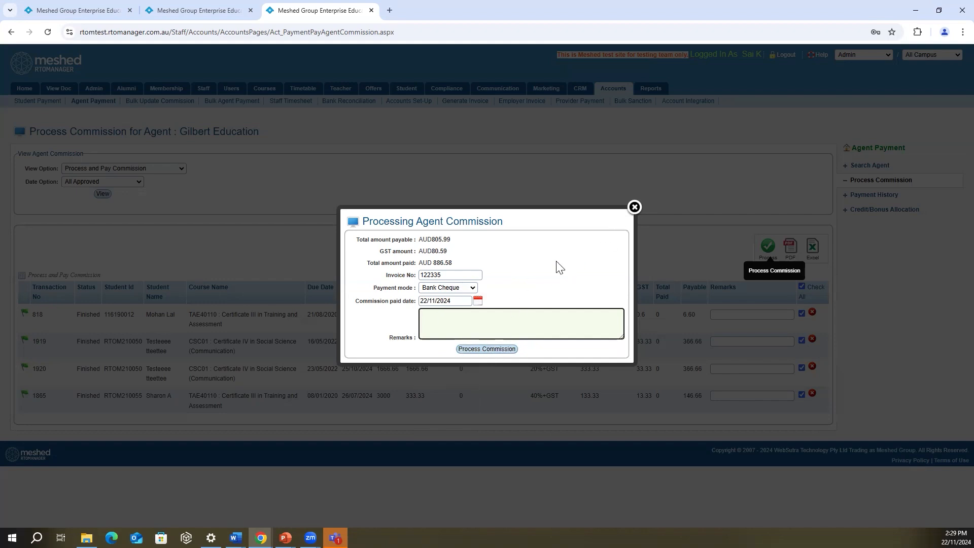
pyautogui.click(635, 207)
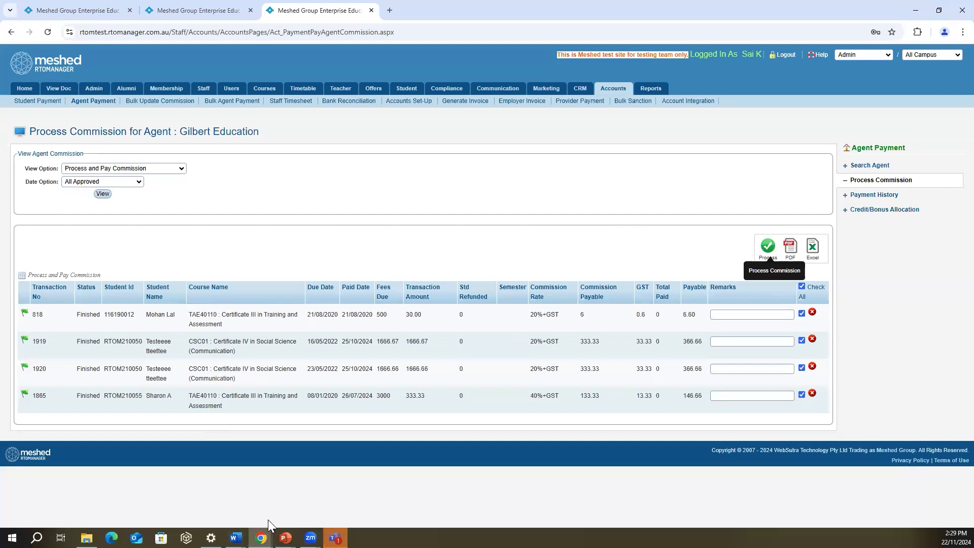
# Switch to the agent portal window and list the commissions ready to process in the agency's commission history
pyautogui.moveTo(261, 538)
pyautogui.click(339, 504)
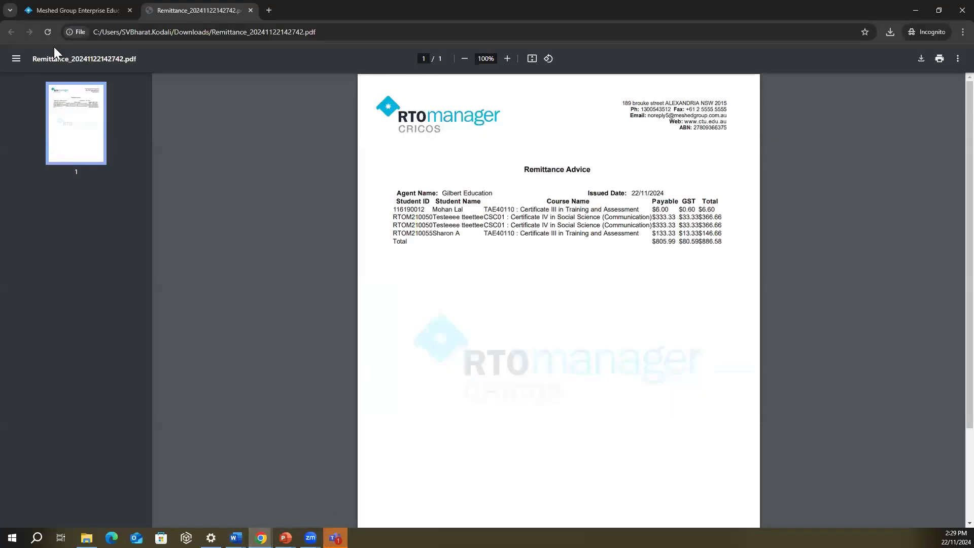
pyautogui.click(51, 10)
pyautogui.click(248, 89)
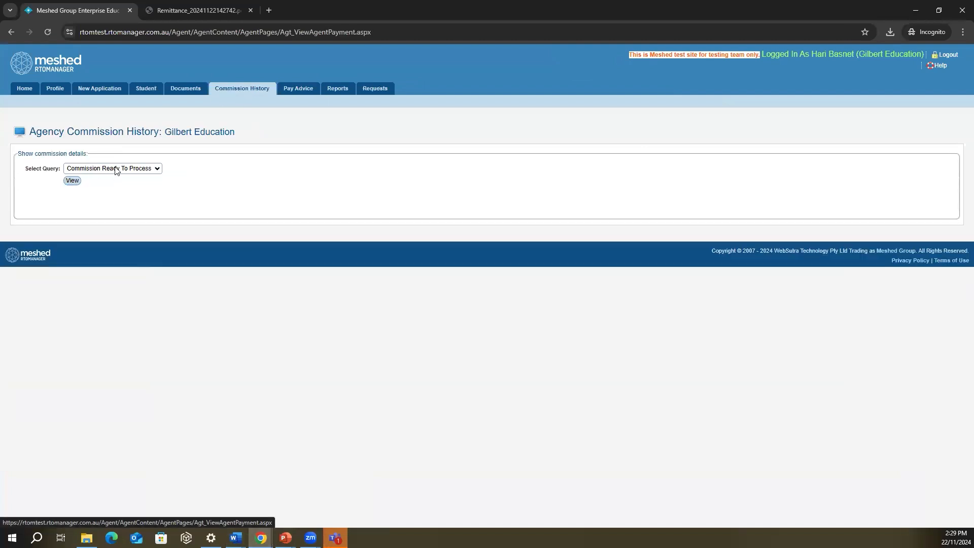
pyautogui.click(71, 182)
# View the agency's Commission Paid or Deducted records for 22/11/2023 to 22/11/2024
pyautogui.click(112, 168)
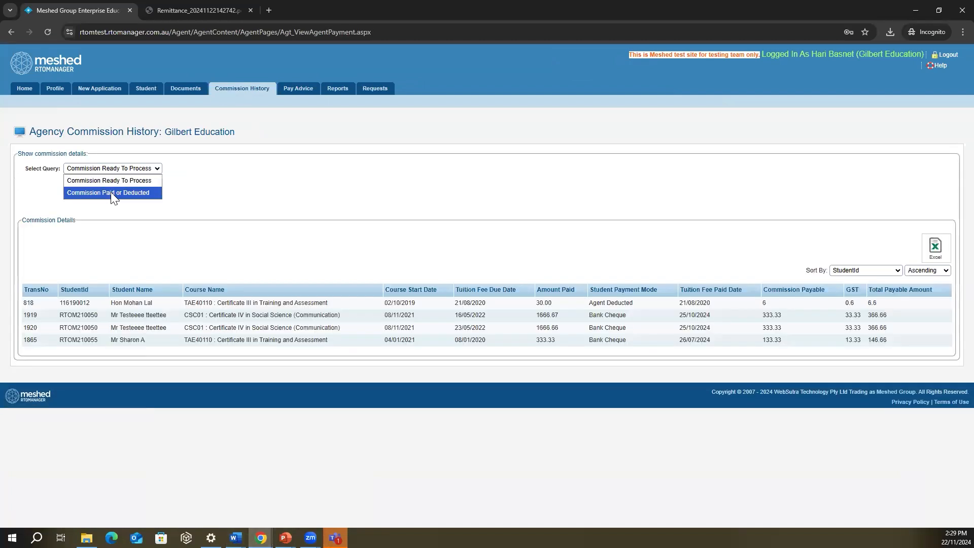
pyautogui.click(111, 193)
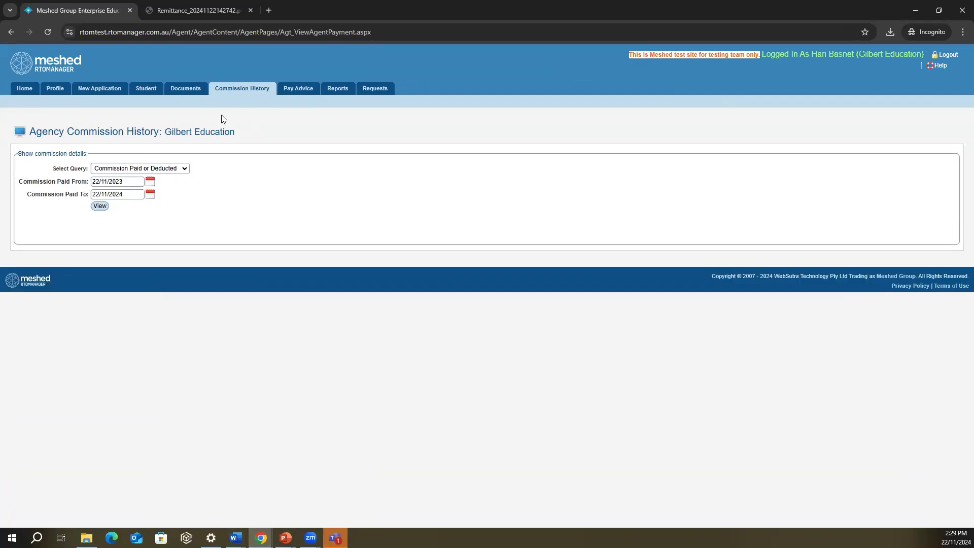
pyautogui.click(100, 205)
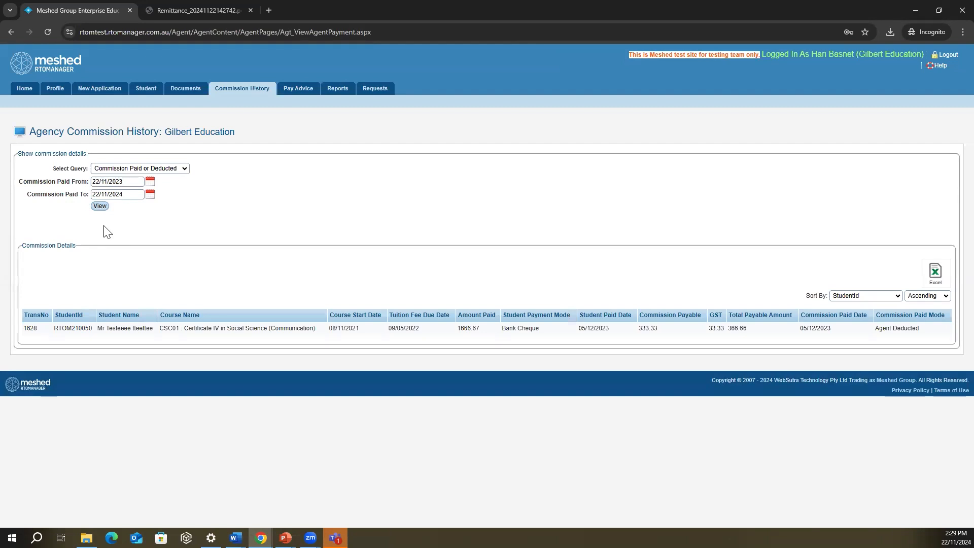
# Return to the staff portal's Student Payment Summary page and open the student's miscellaneous payments
pyautogui.click(915, 12)
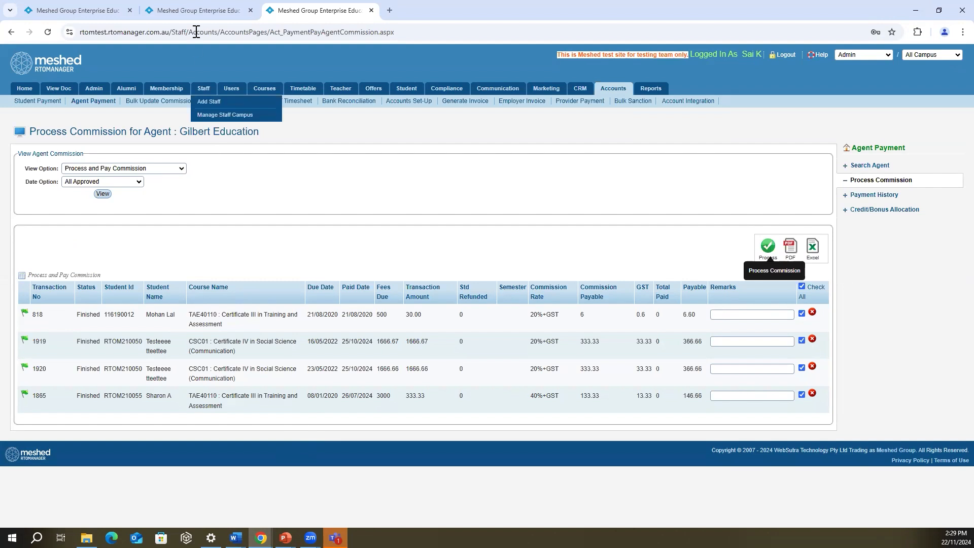
pyautogui.moveTo(202, 16)
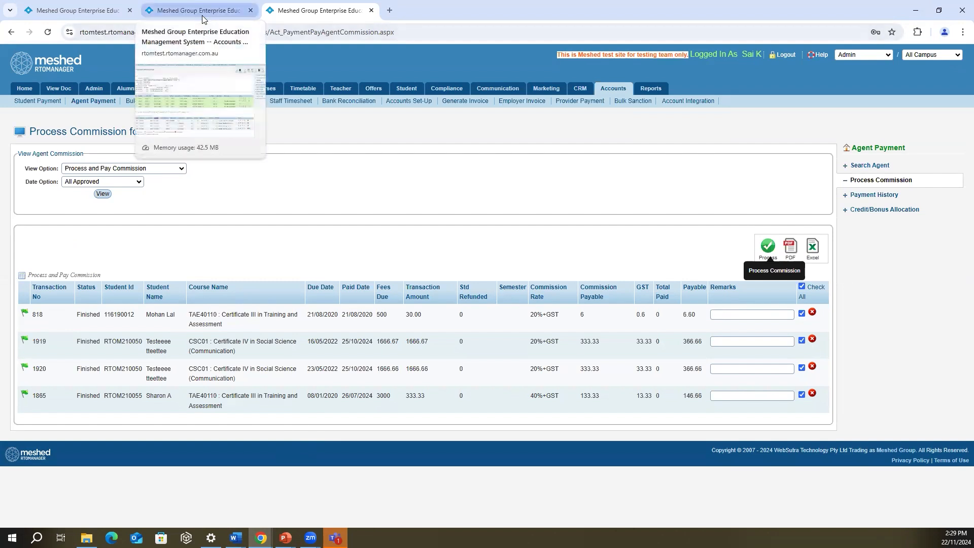
pyautogui.click(202, 16)
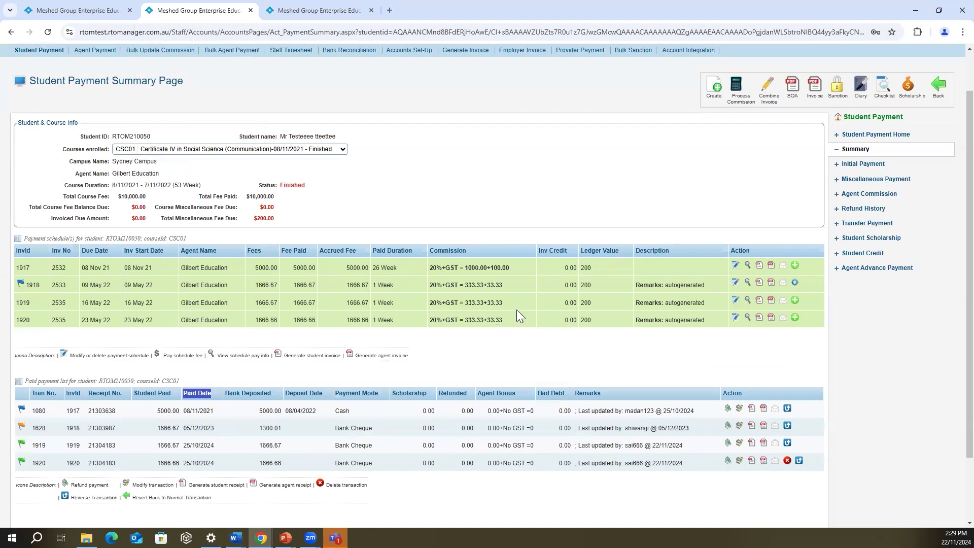
pyautogui.click(880, 180)
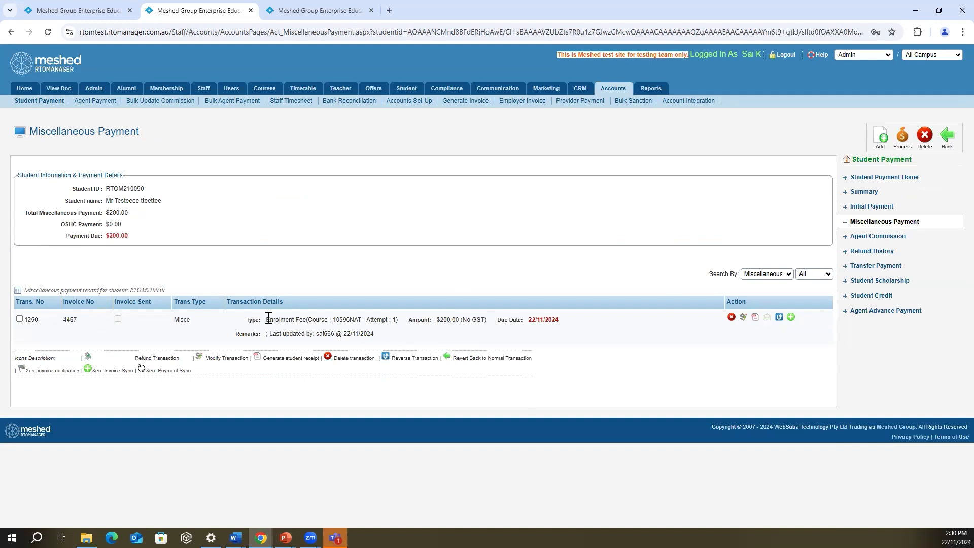
# Open the enrolment fee transaction for editing and review its payment details
pyautogui.moveTo(268, 319); pyautogui.dragTo(308, 320)
pyautogui.click(744, 317)
pyautogui.scroll(-2, 159, 292)
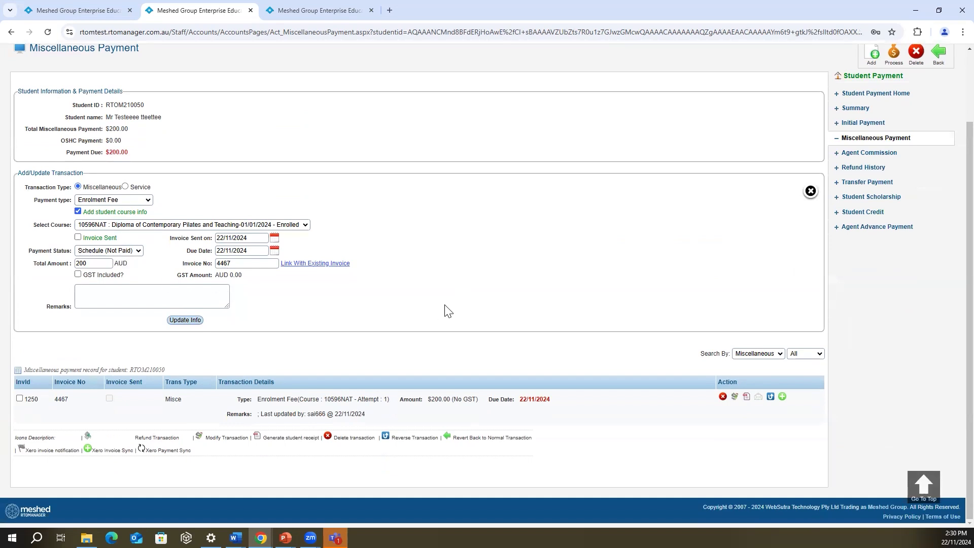
pyautogui.scroll(2, 449, 312)
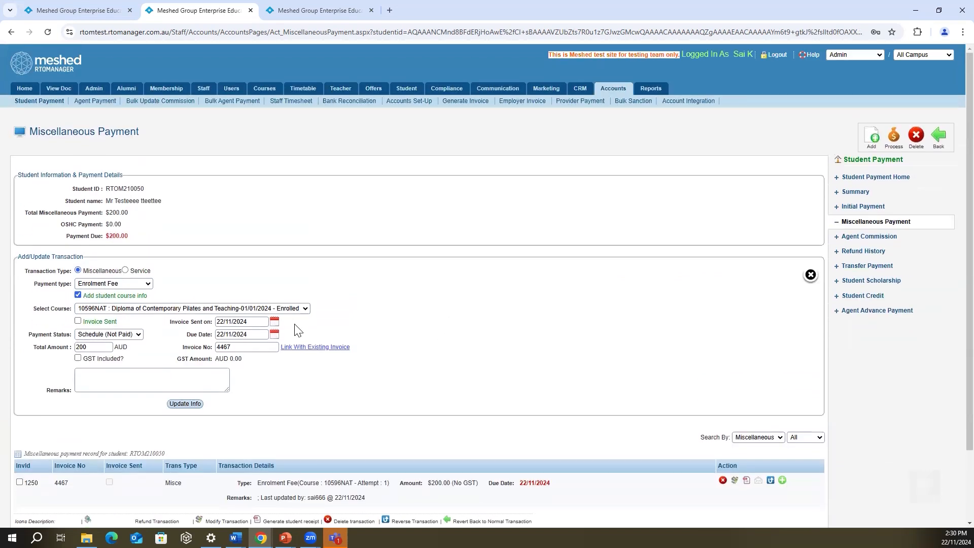
# Start a new miscellaneous transaction for course 10596NAT with payment status Schedule (Not Paid)
pyautogui.click(870, 136)
pyautogui.click(117, 322)
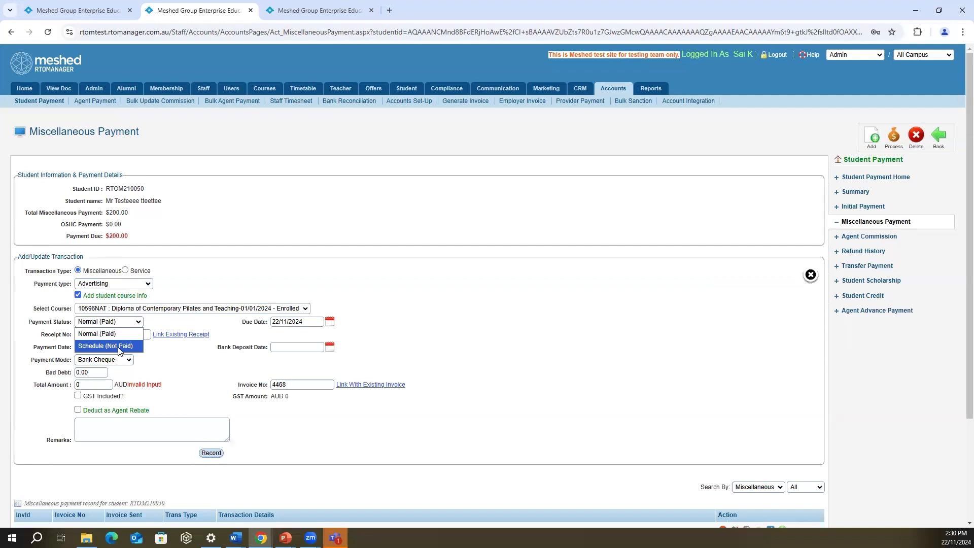
pyautogui.click(120, 346)
pyautogui.click(98, 334)
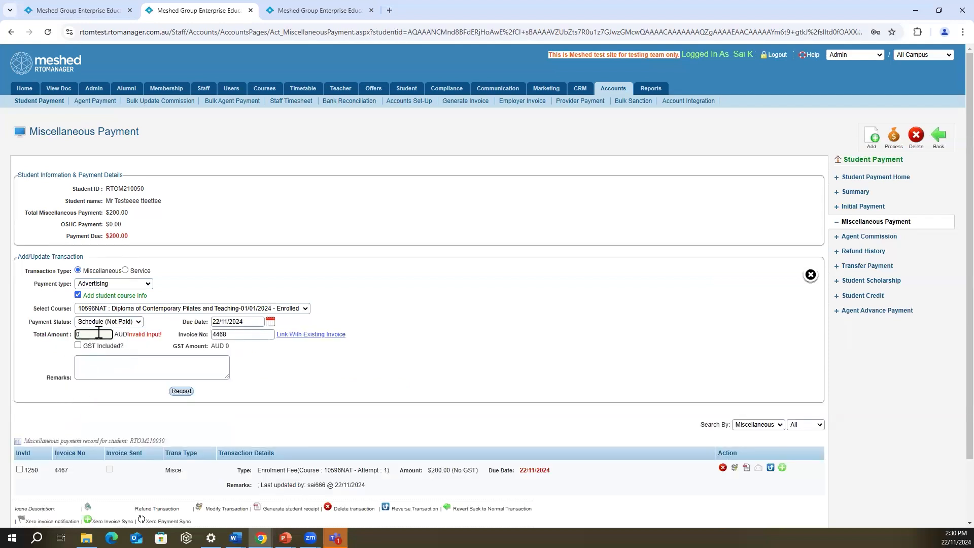
pyautogui.click(183, 308)
pyautogui.click(178, 334)
# Set the payment type to Material fee and the total amount to 200 AUD, and record the transaction
pyautogui.click(114, 283)
pyautogui.click(131, 296)
pyautogui.click(129, 284)
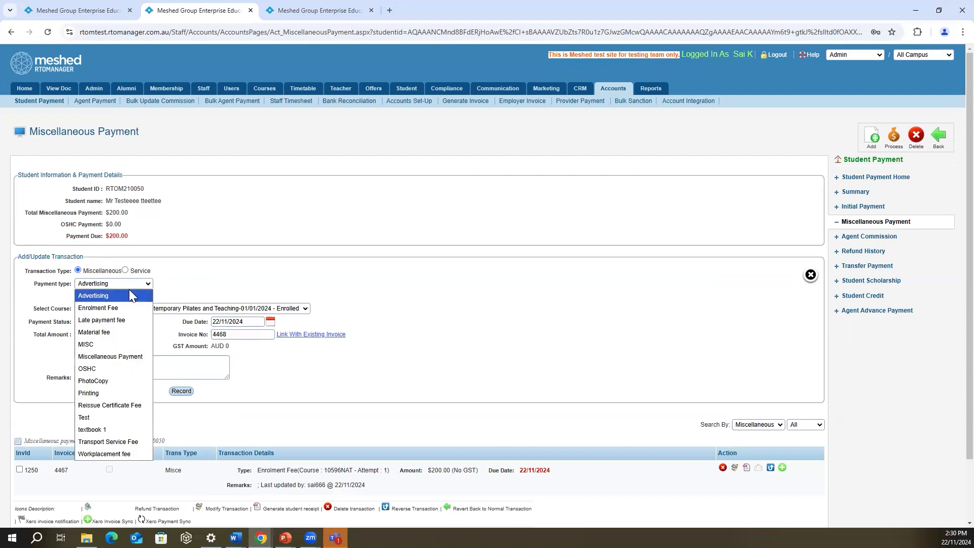
pyautogui.click(117, 333)
pyautogui.click(89, 334)
pyautogui.press('BackSpace')
pyautogui.write('200')
pyautogui.click(504, 372)
pyautogui.scroll(-1, 163, 289)
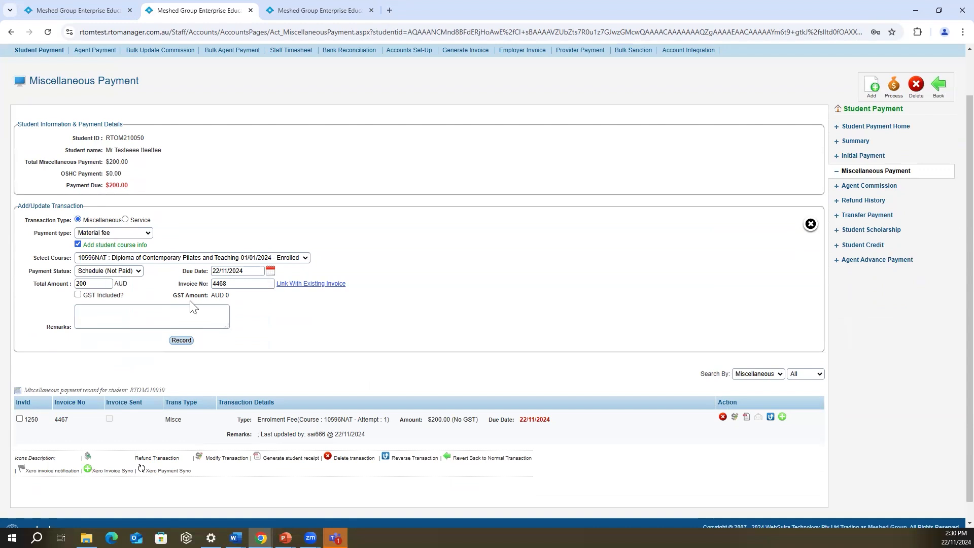
pyautogui.click(181, 340)
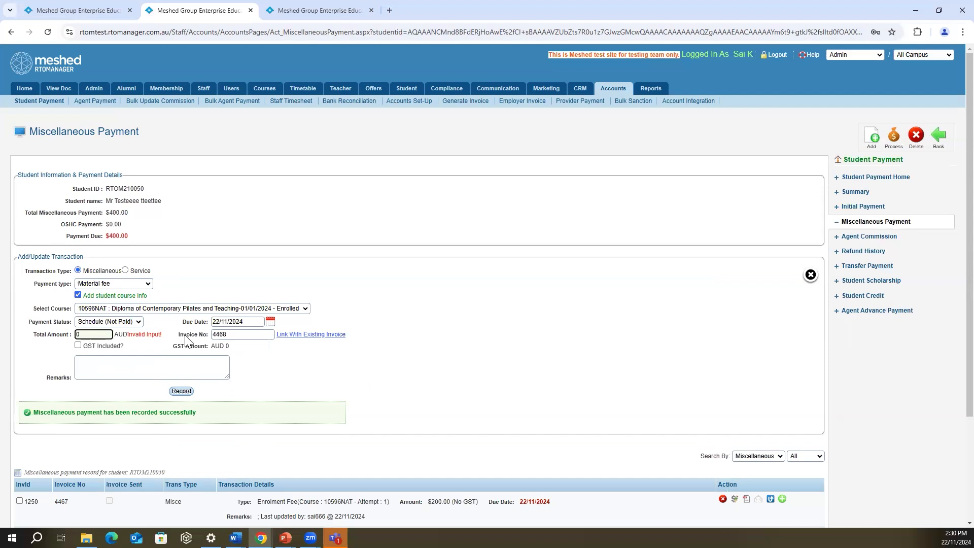
# Open the recorded material fee transaction for editing and set it to Normal (Paid) with payment mode Agent Deducted
pyautogui.scroll(-1, 186, 335)
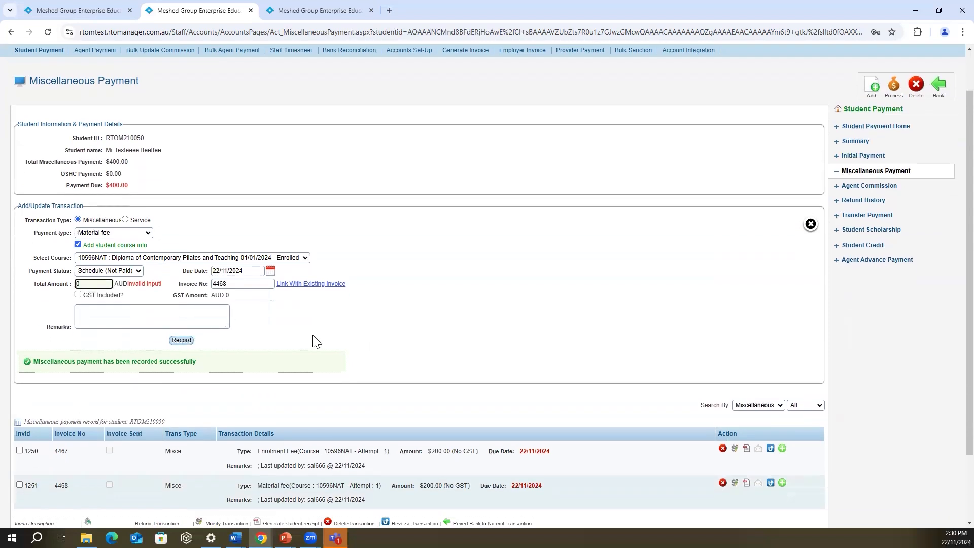
pyautogui.scroll(-2, 324, 337)
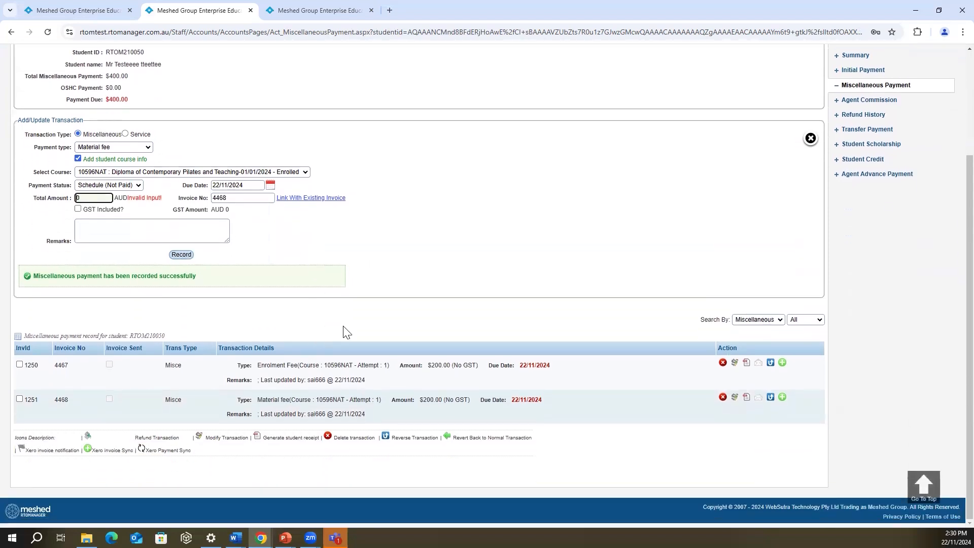
pyautogui.click(736, 398)
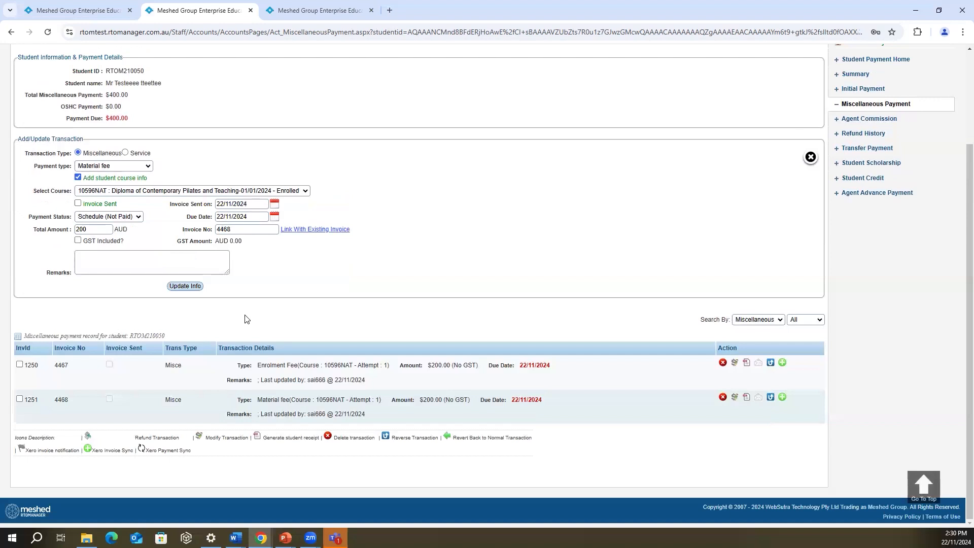
pyautogui.click(120, 219)
pyautogui.click(104, 238)
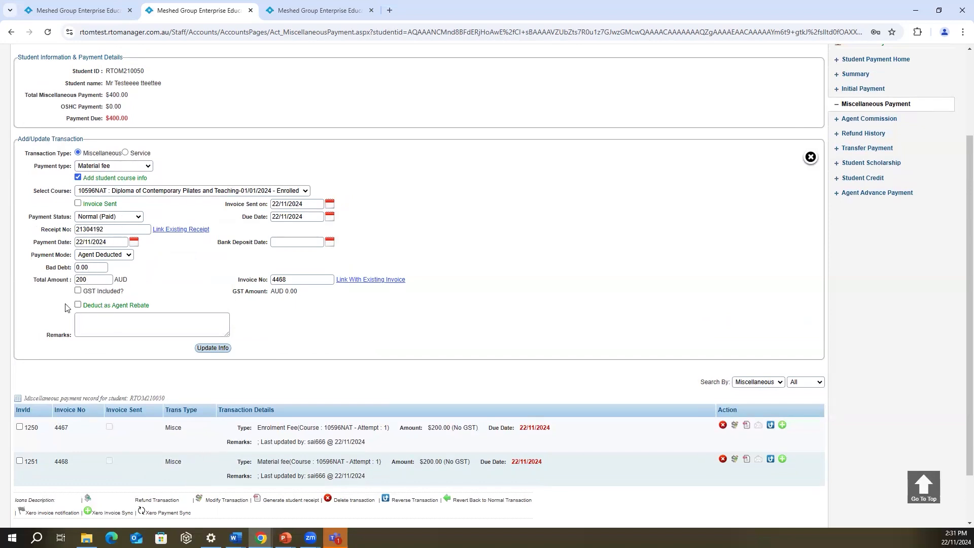
# Enable Deduct as Agent Rebate for the material fee and review the rebate fields
pyautogui.moveTo(151, 306); pyautogui.dragTo(81, 308)
pyautogui.scroll(-2, 177, 293)
pyautogui.scroll(-1, 178, 293)
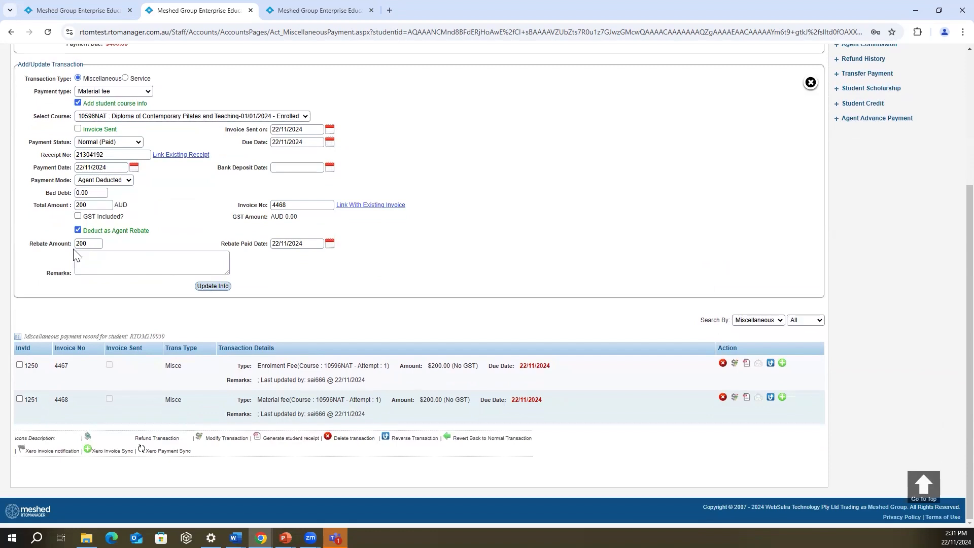
# Save the material fee payment with an agent rebate amount of 200 and check the rebate line in its record
pyautogui.click(97, 243)
pyautogui.click(214, 287)
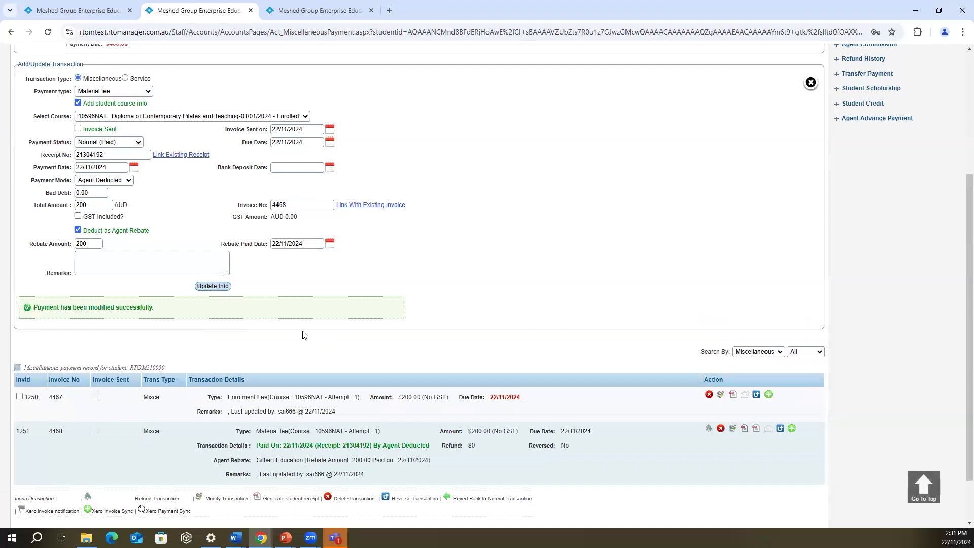
pyautogui.scroll(-1, 304, 334)
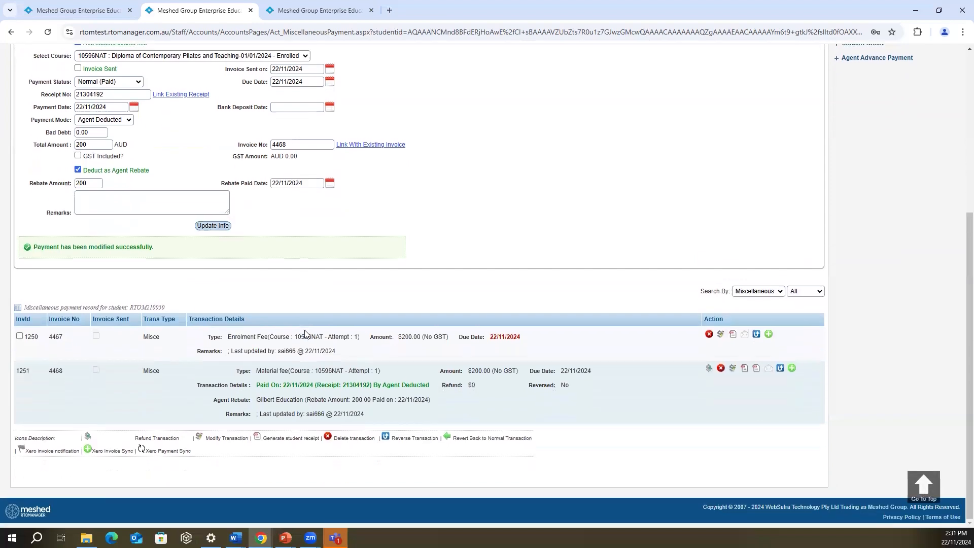
pyautogui.moveTo(215, 401); pyautogui.dragTo(432, 401)
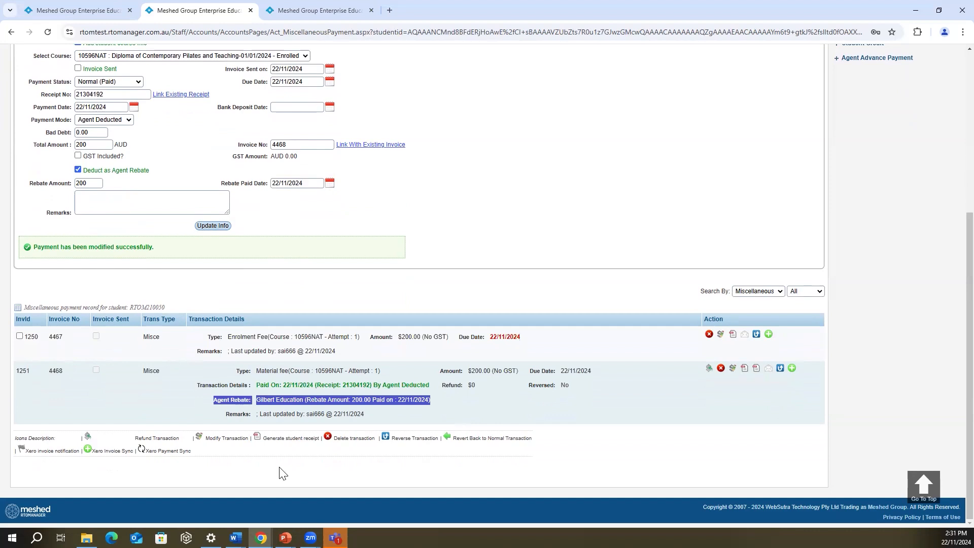
pyautogui.scroll(2, 380, 344)
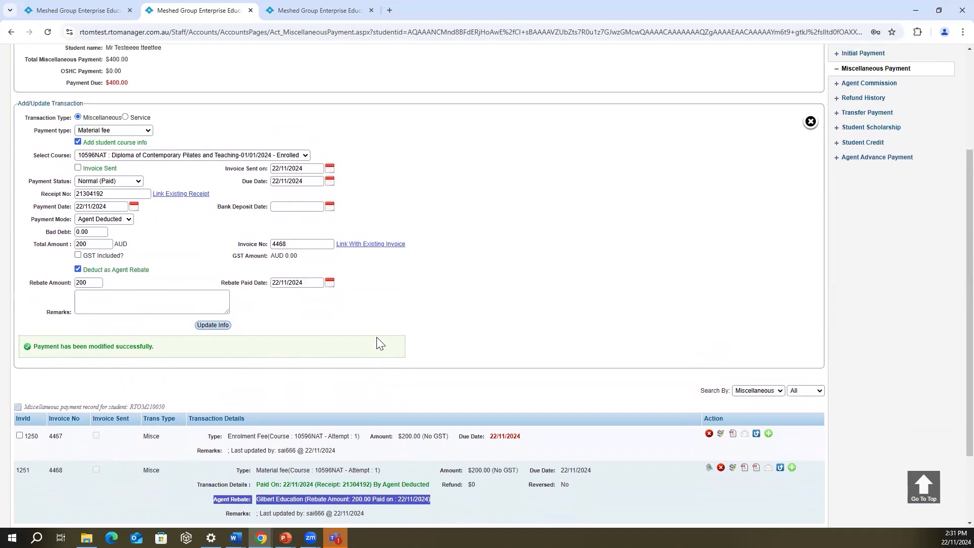
pyautogui.scroll(-2, 376, 340)
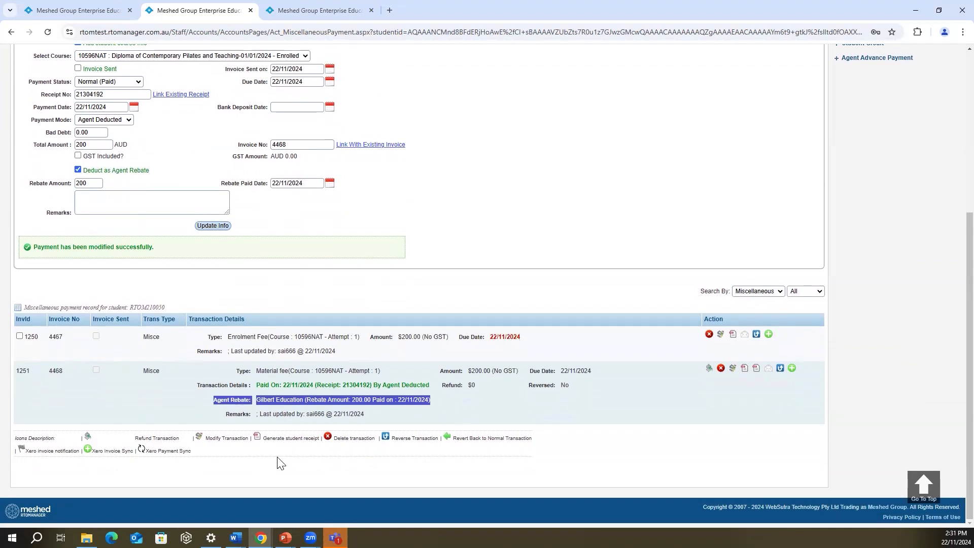
# Switch to the PowerPoint slide show and advance to the slide on generating the Remittance Advice document
pyautogui.moveTo(285, 538)
pyautogui.click(209, 493)
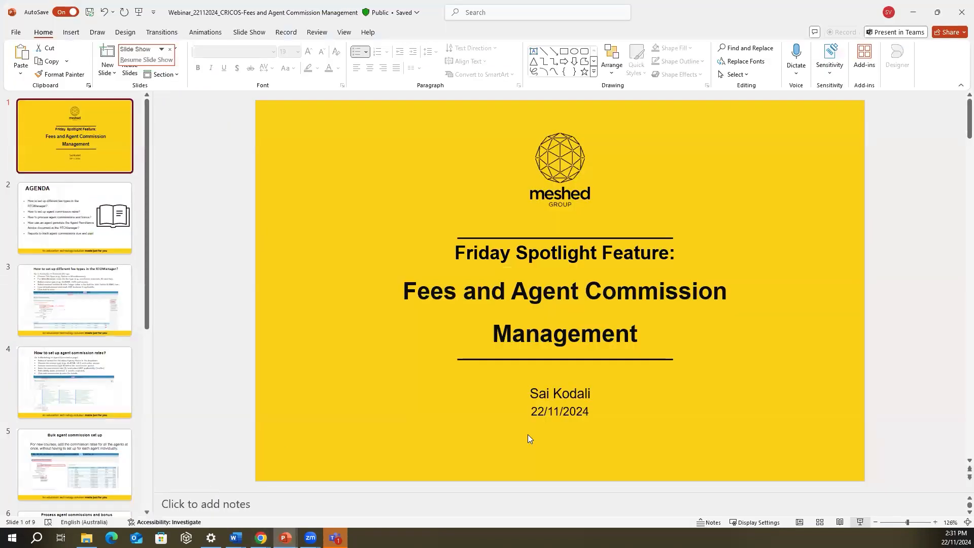
pyautogui.click(860, 522)
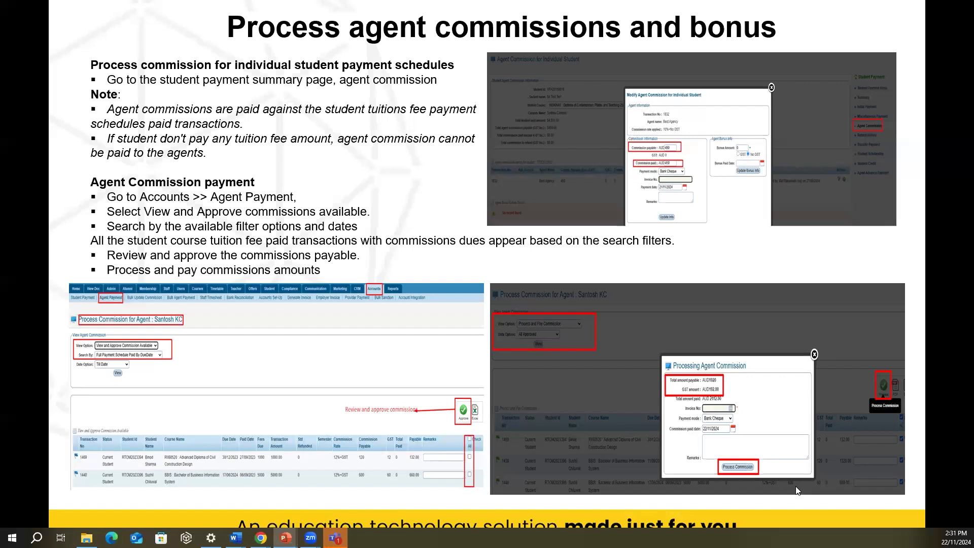
pyautogui.click(704, 389)
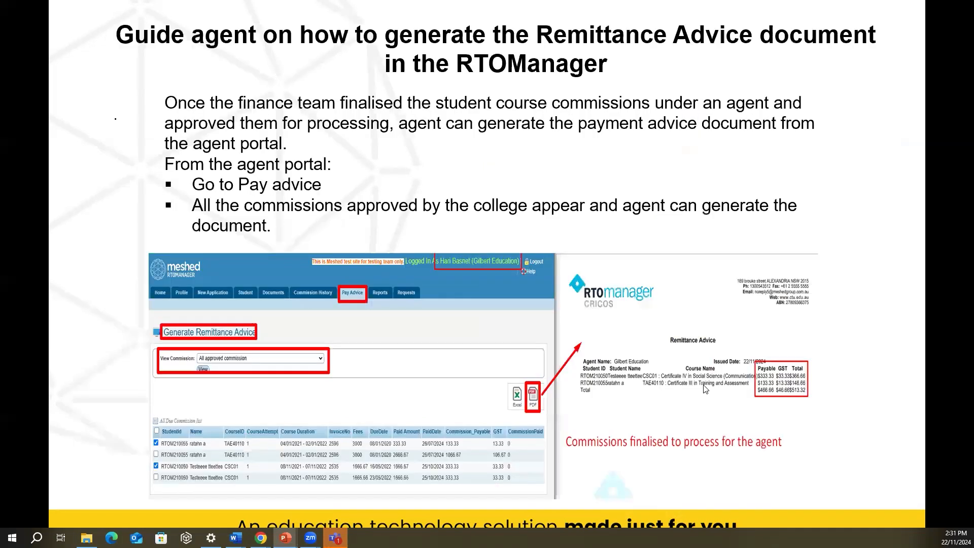
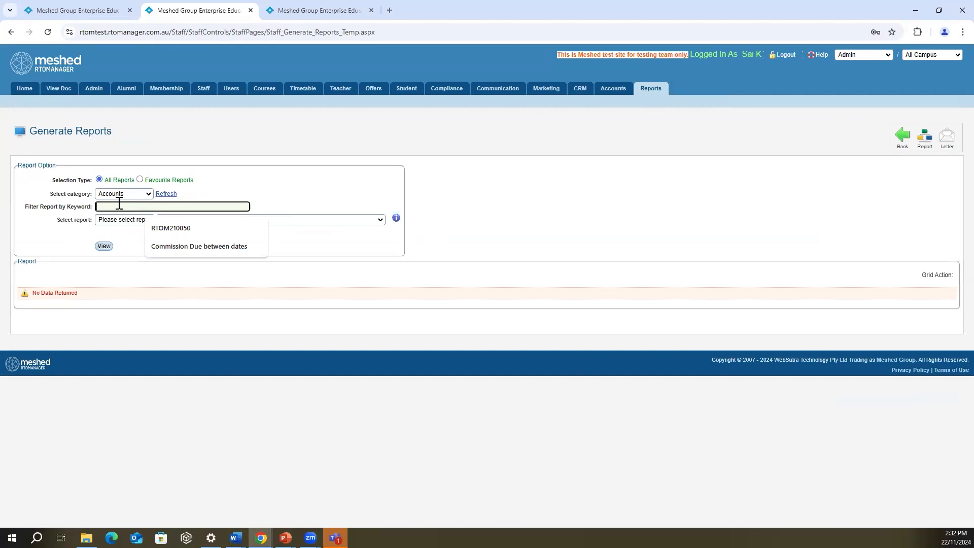
# Filter the Accounts reports by "commission" and run Agent Commission Due between dates with From Date 22/01/2024
pyautogui.write('commissio')
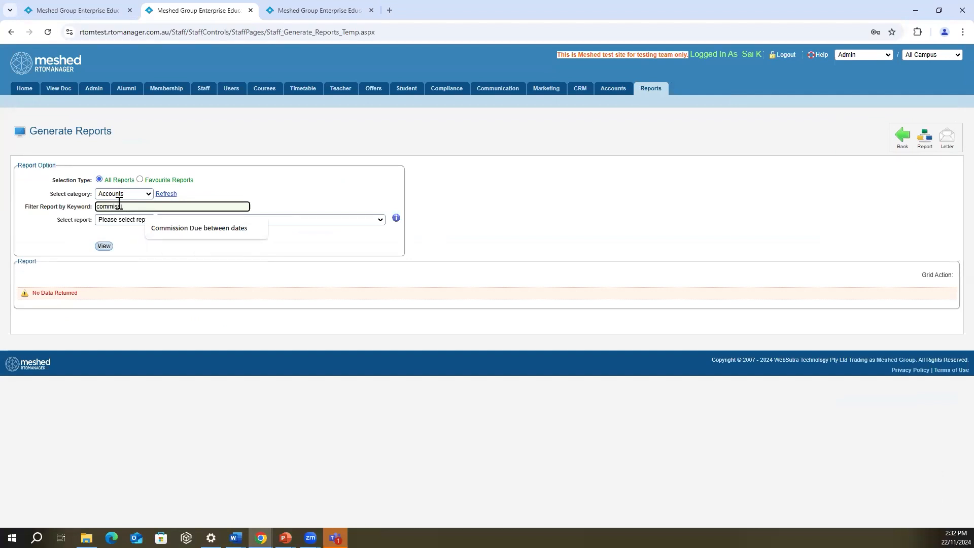
pyautogui.write('n')
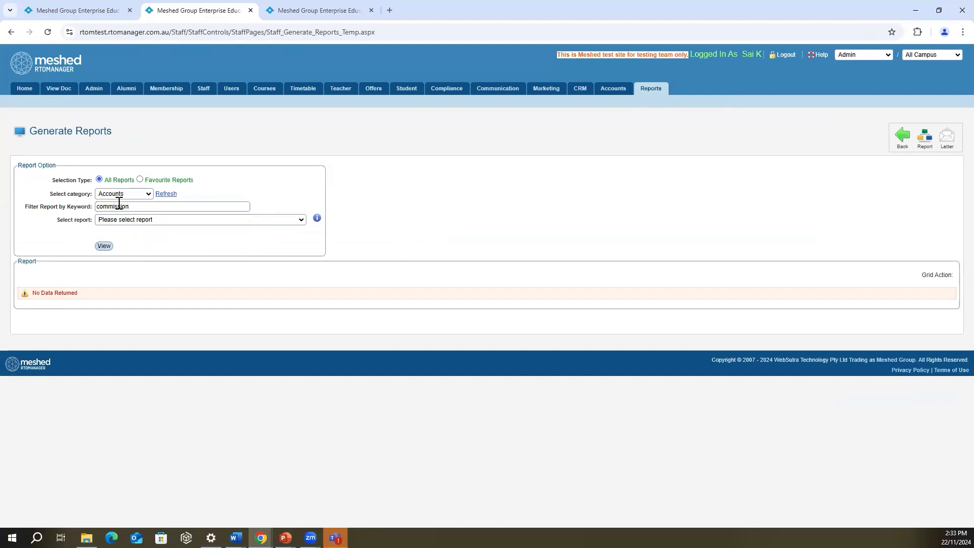
pyautogui.click(134, 220)
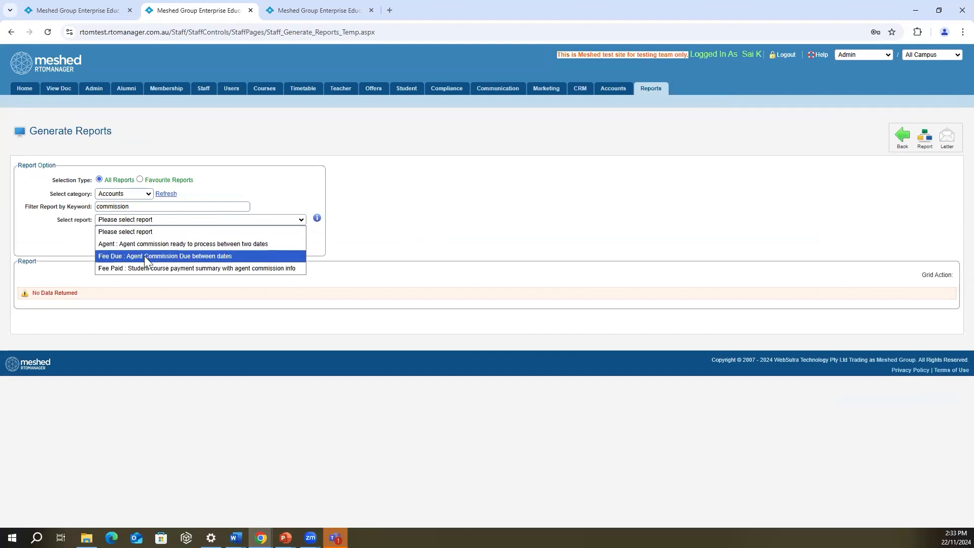
pyautogui.click(201, 260)
pyautogui.click(121, 235)
pyautogui.press('BackSpace')
pyautogui.write('01/2024')
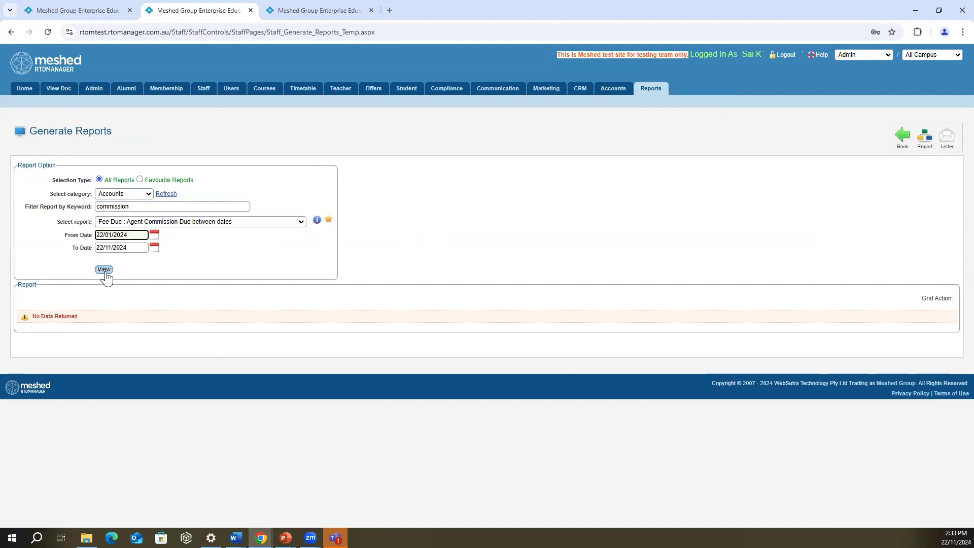
pyautogui.click(106, 269)
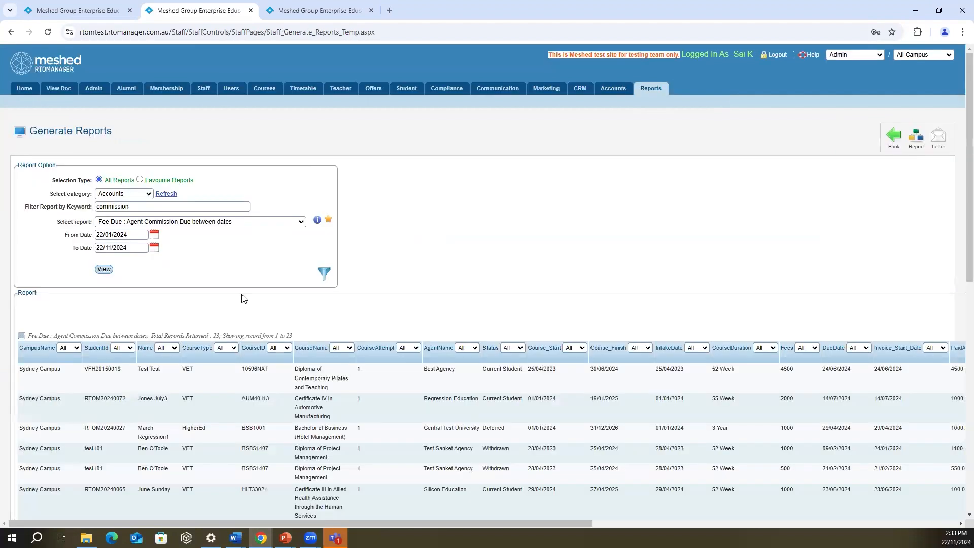
# Examine the commission payable, GST, total payable and commission paid columns of the commission due report
pyautogui.scroll(-1, 360, 261)
pyautogui.moveTo(422, 521); pyautogui.dragTo(774, 523)
pyautogui.scroll(-1, 509, 350)
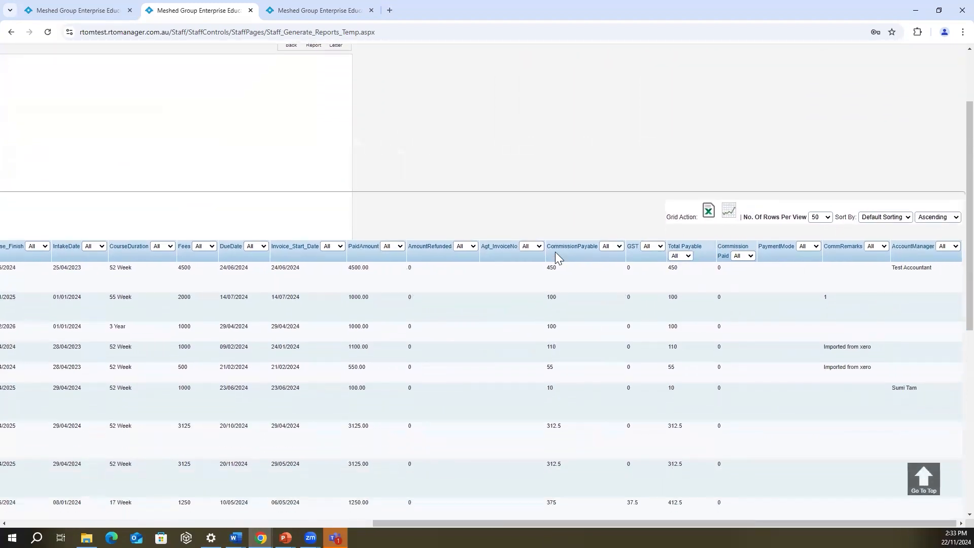
pyautogui.moveTo(547, 246); pyautogui.dragTo(747, 266)
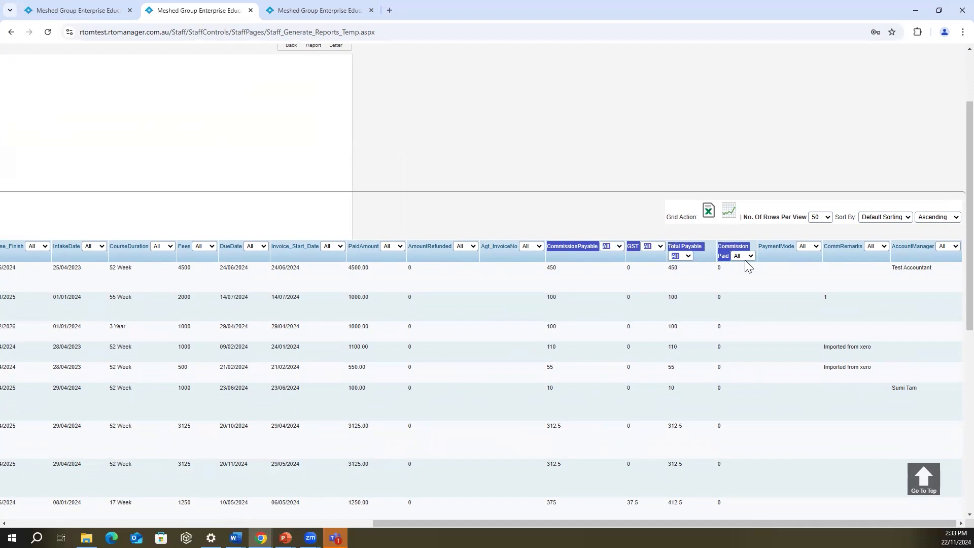
pyautogui.moveTo(695, 523); pyautogui.dragTo(329, 523)
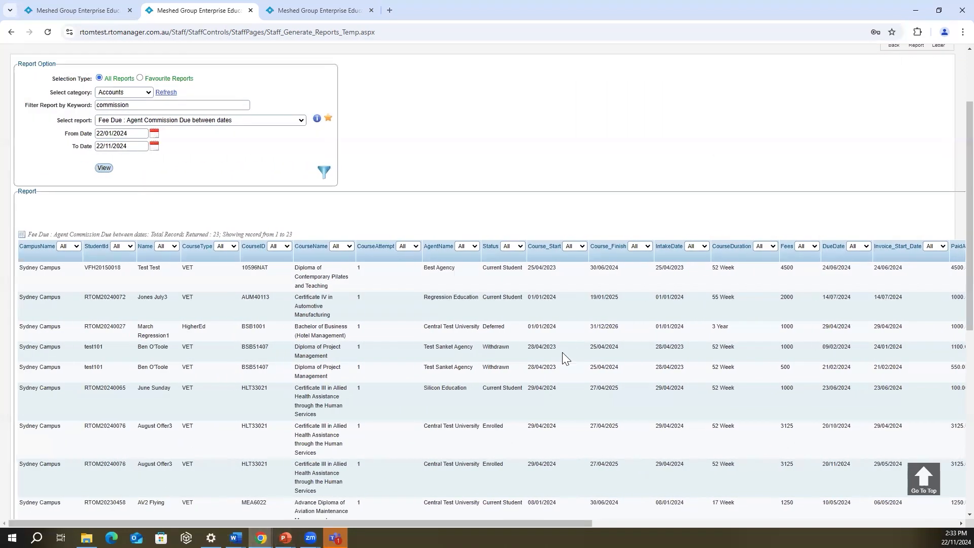
pyautogui.scroll(2, 318, 415)
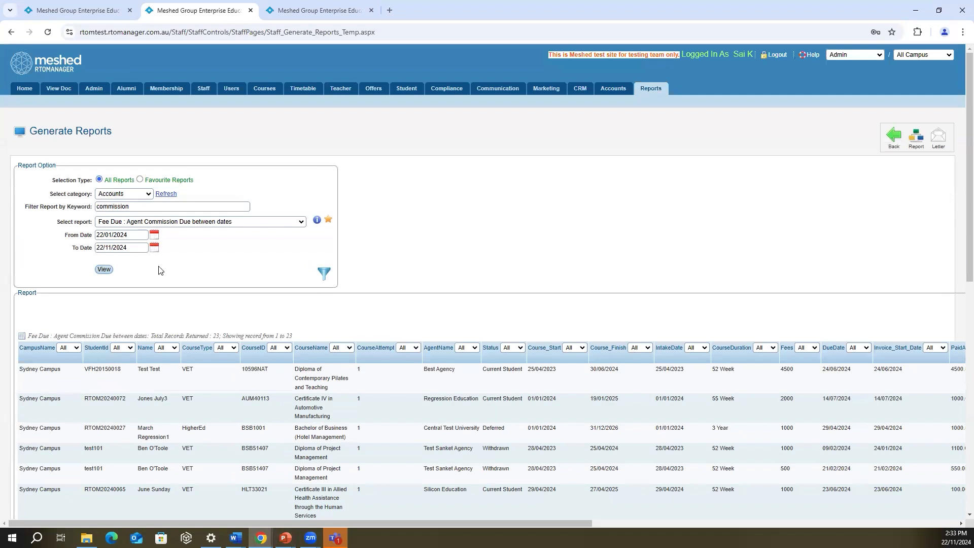
# Filter the reports by the keyword "paid" and look through the available report choices for paid commissions
pyautogui.click(185, 223)
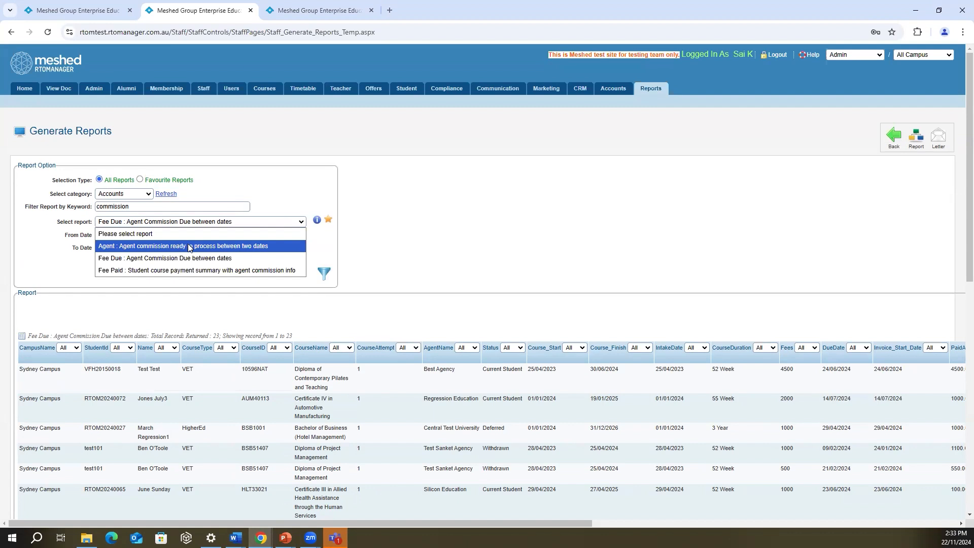
pyautogui.click(140, 206)
pyautogui.write('paid')
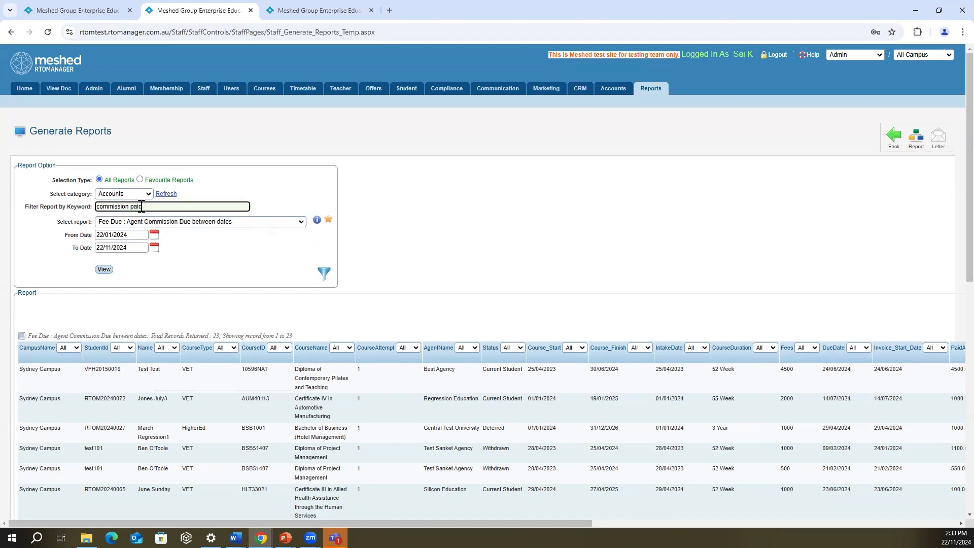
pyautogui.moveTo(131, 207); pyautogui.dragTo(84, 214)
pyautogui.press('BackSpace')
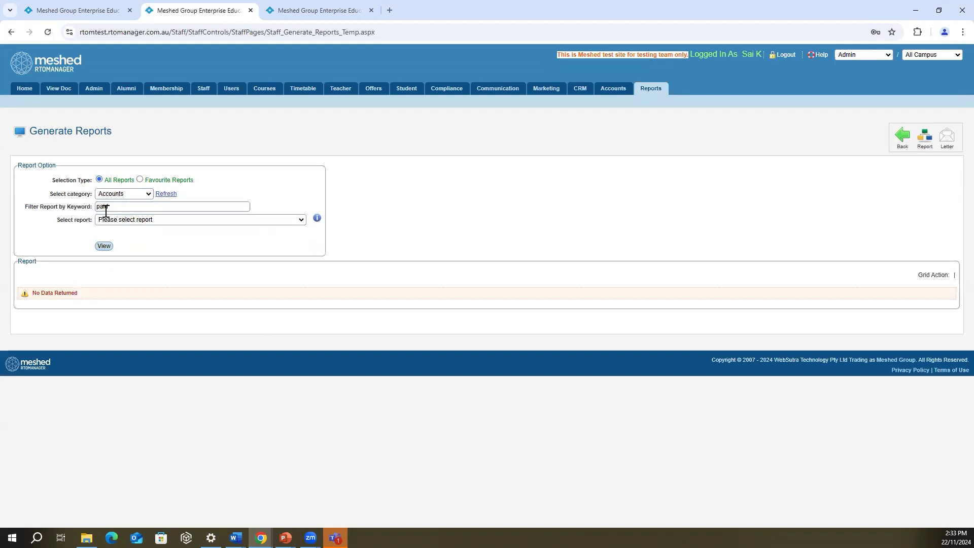
pyautogui.click(136, 217)
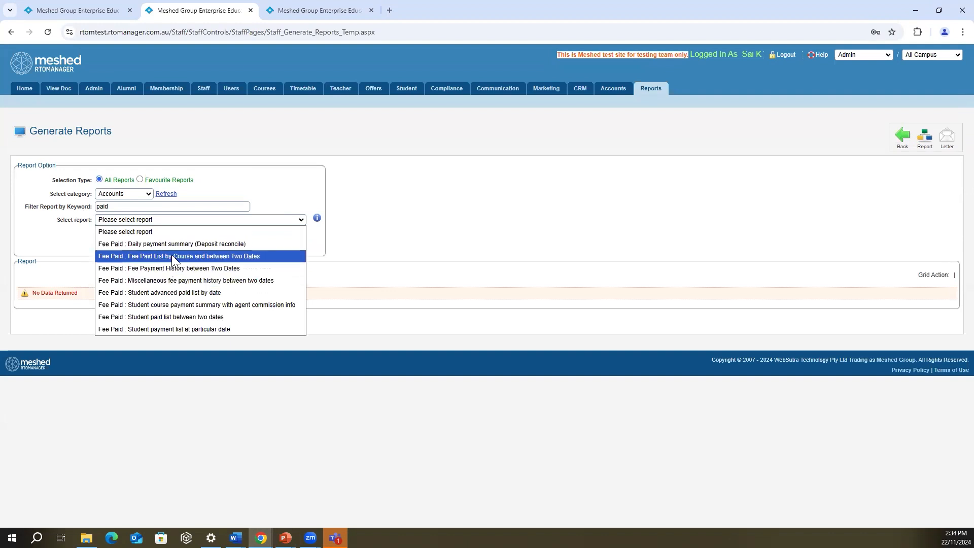
# Filter the reports by the keyword "agent" and select Agent Payment List by Course and Between Two Days
pyautogui.click(131, 205)
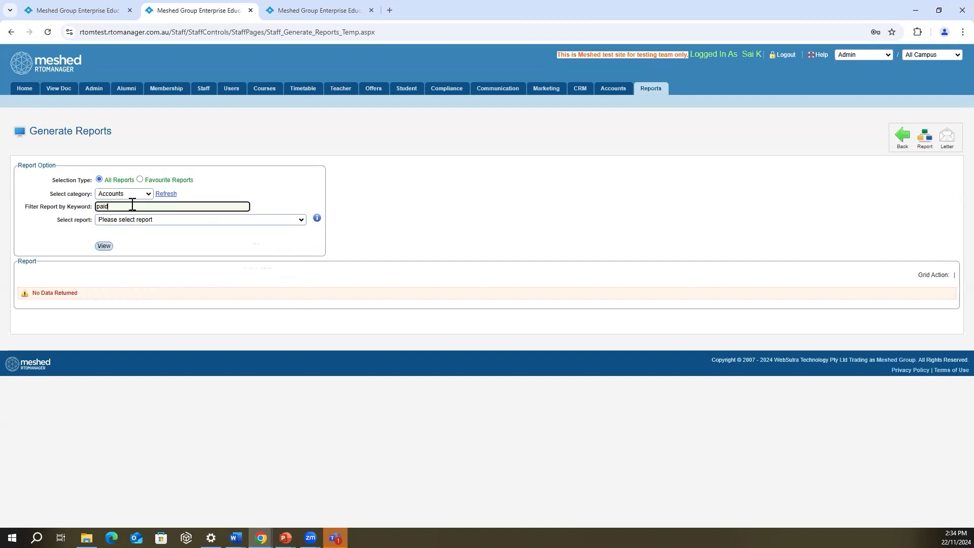
pyautogui.press('BackSpace')
pyautogui.press('BackSpace')
pyautogui.press('BackSpace')
pyautogui.press('BackSpace')
pyautogui.write('agen')
pyautogui.press('Return')
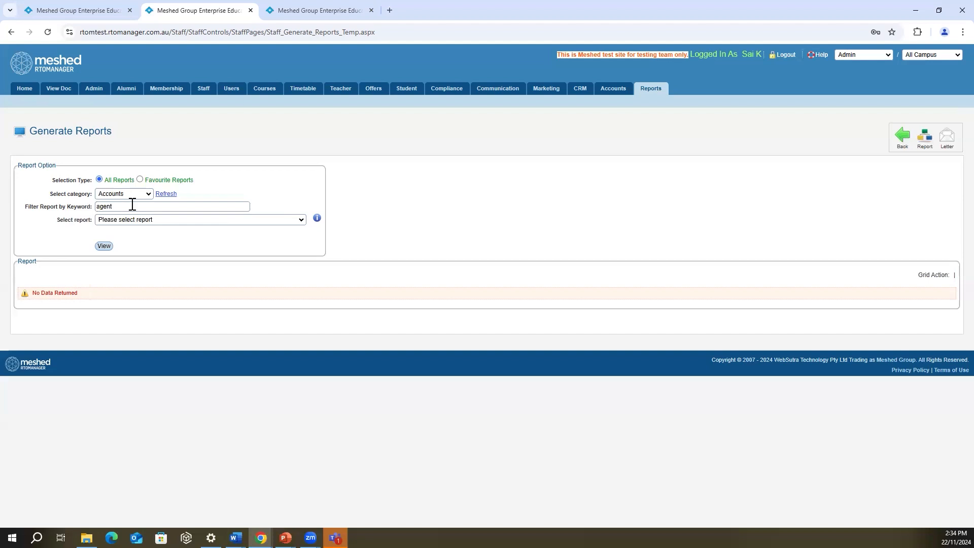
pyautogui.click(142, 220)
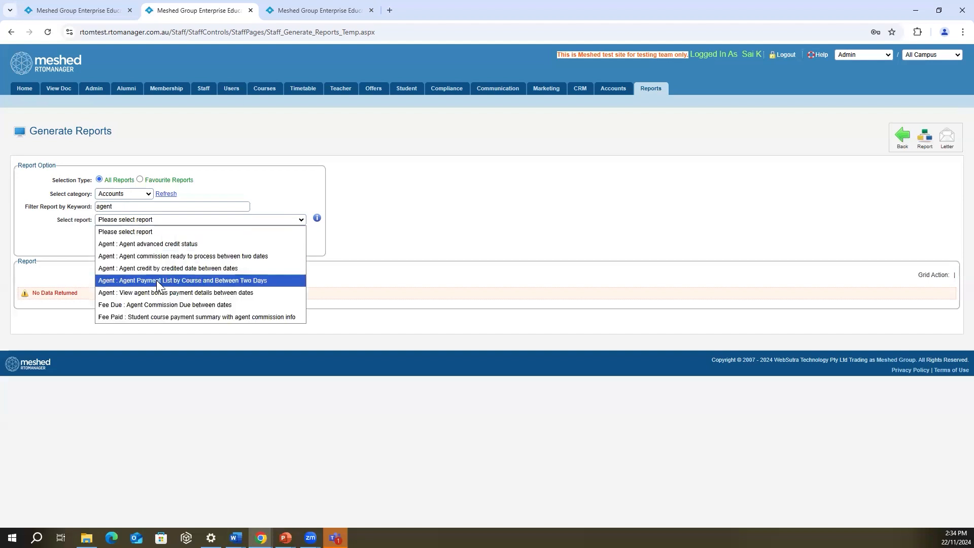
pyautogui.click(156, 280)
# Run the agent payment list for VET course BSB40212 with From Date 22/1/2022 and review the report's columns
pyautogui.click(127, 236)
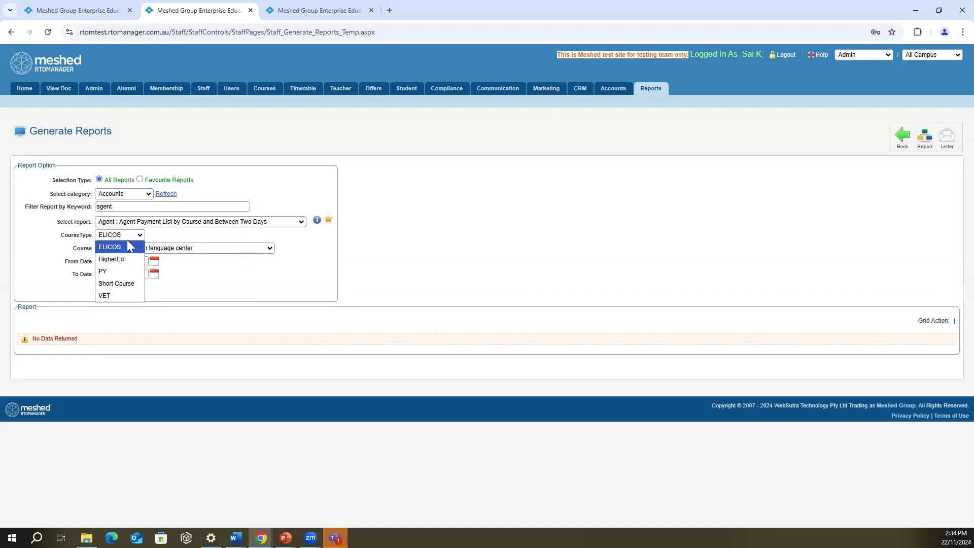
pyautogui.click(122, 295)
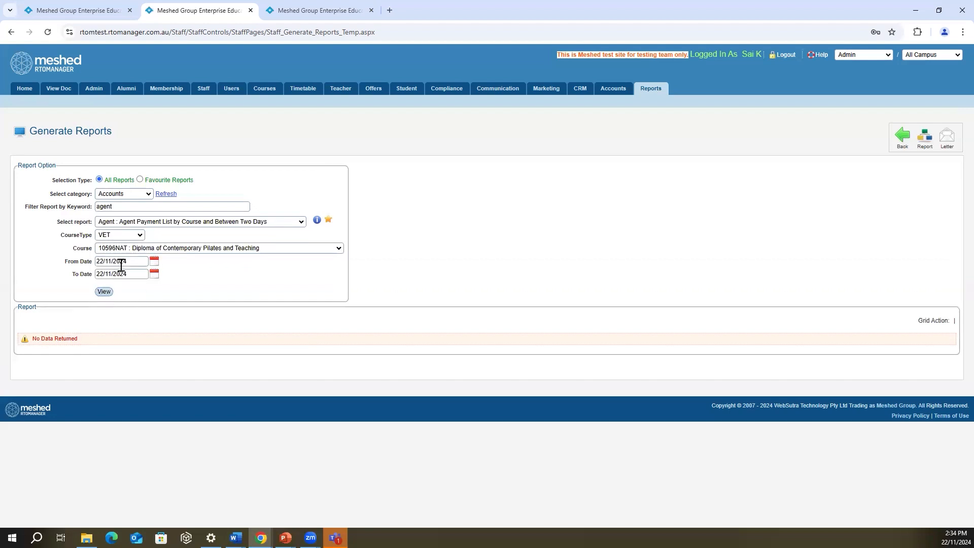
pyautogui.click(160, 248)
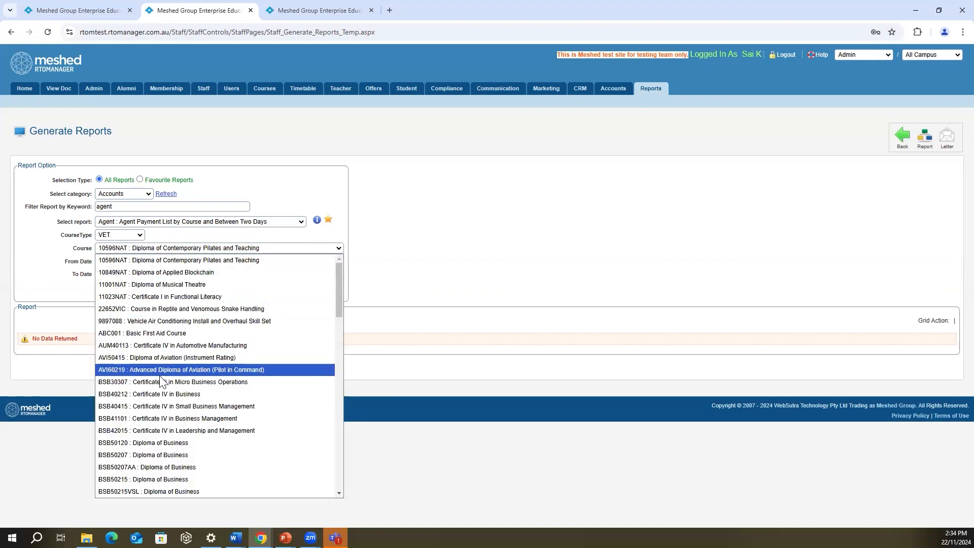
pyautogui.click(160, 394)
pyautogui.click(122, 261)
pyautogui.press('Delete')
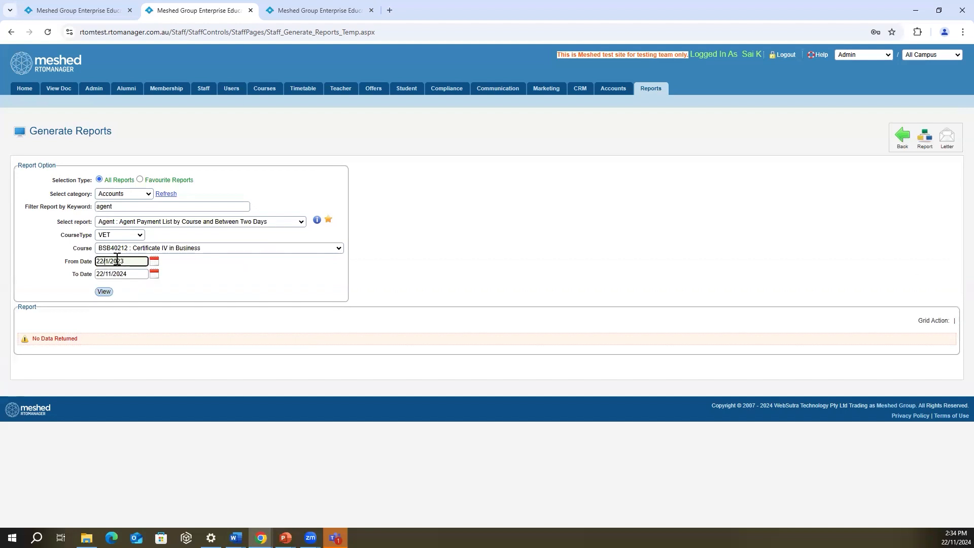
pyautogui.write('2')
pyautogui.click(105, 293)
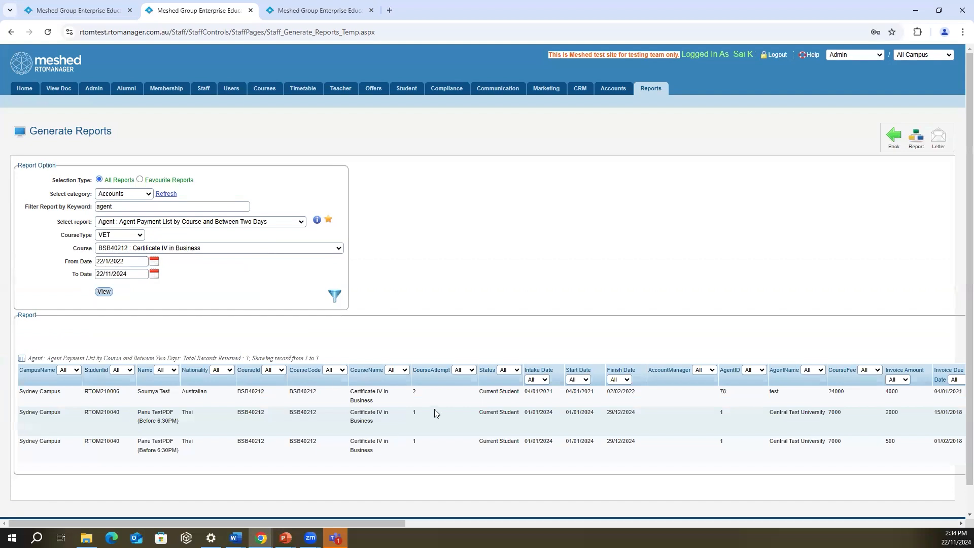
pyautogui.moveTo(401, 523); pyautogui.dragTo(805, 517)
pyautogui.moveTo(465, 369); pyautogui.dragTo(344, 523)
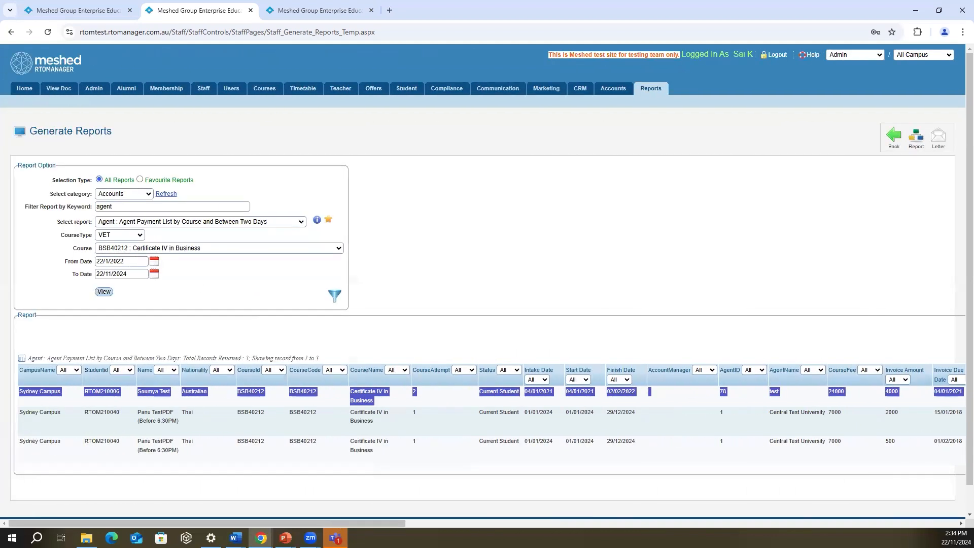
# Switch to the PowerPoint presentation and show slide 8 on reports tracking agent commissions due and paid
pyautogui.click(286, 538)
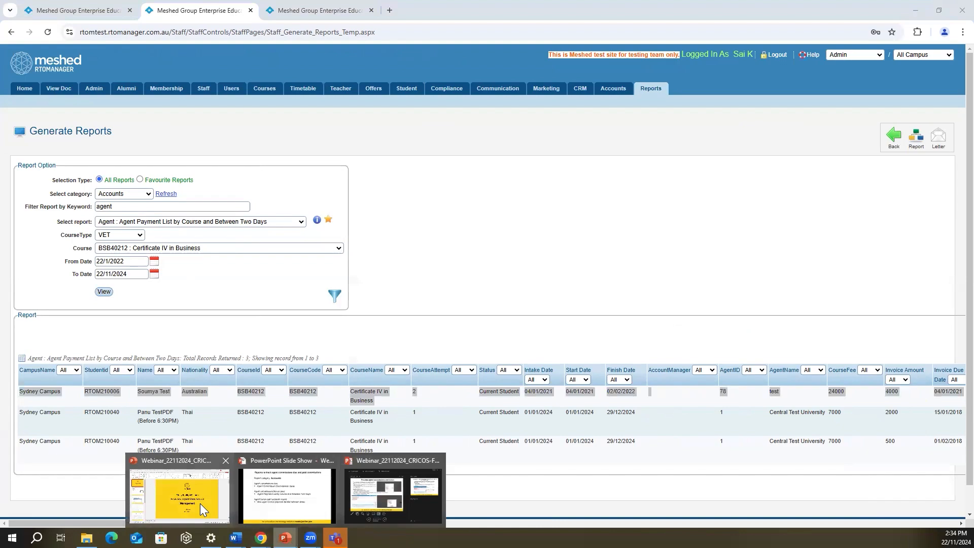
pyautogui.click(179, 495)
pyautogui.scroll(-5, 92, 401)
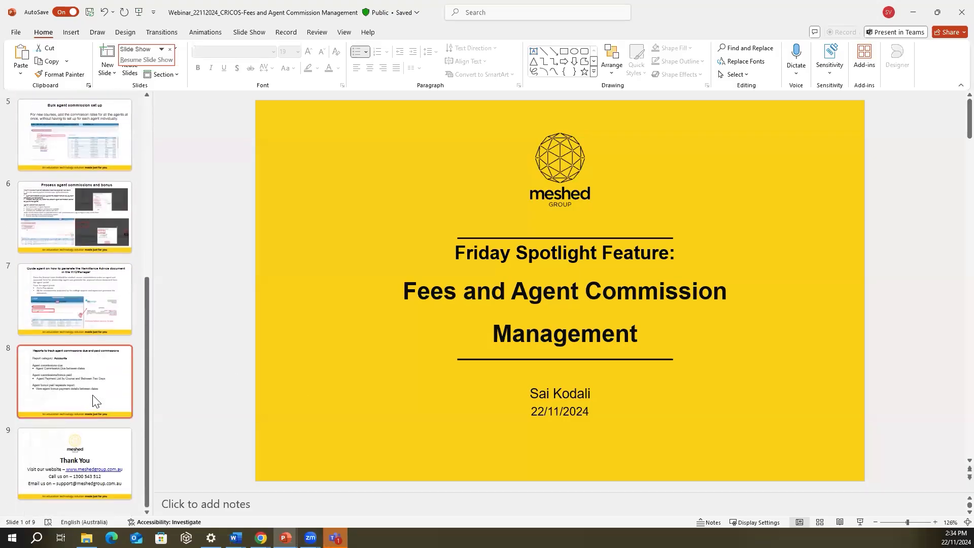
pyautogui.click(89, 395)
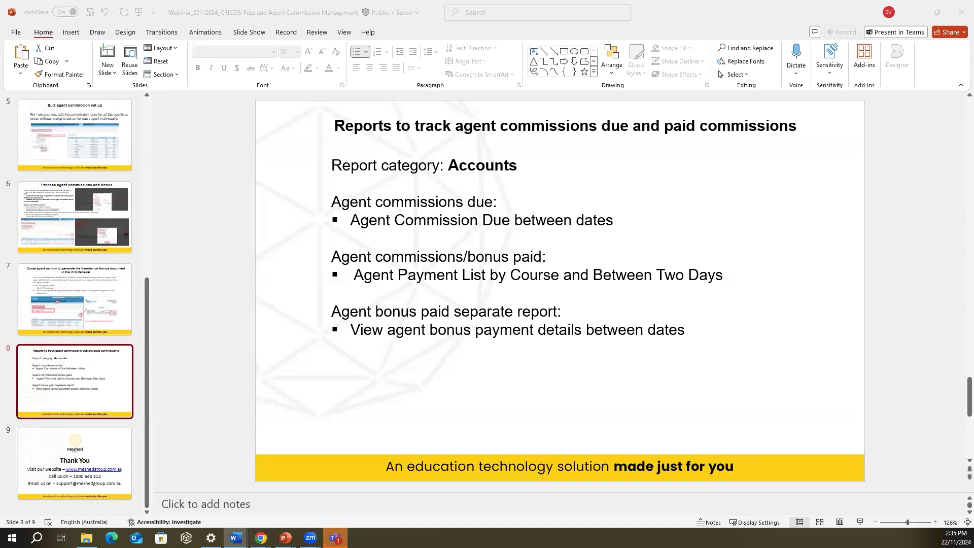
# Minimize the PowerPoint presentation and bring up the open Zoom windows
pyautogui.moveTo(311, 537)
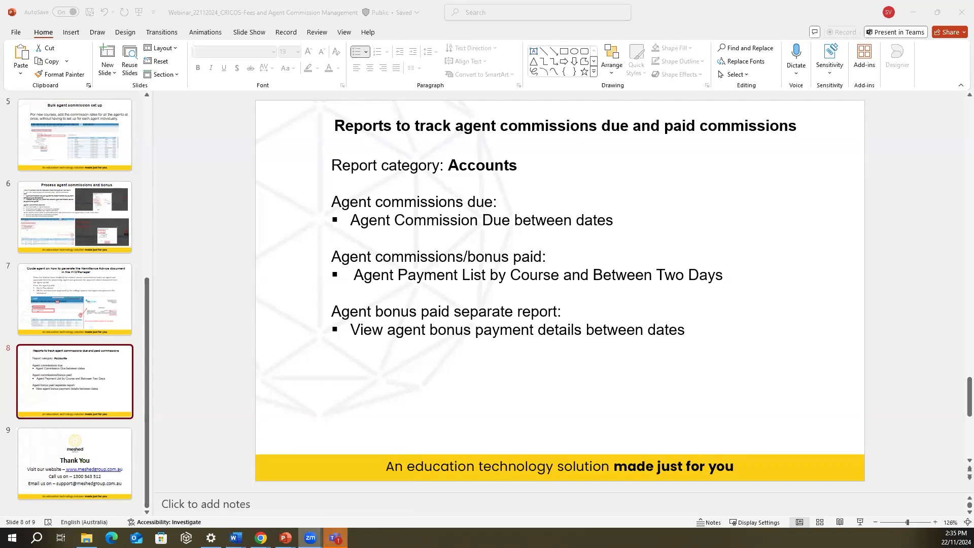
pyautogui.click(346, 481)
pyautogui.click(915, 14)
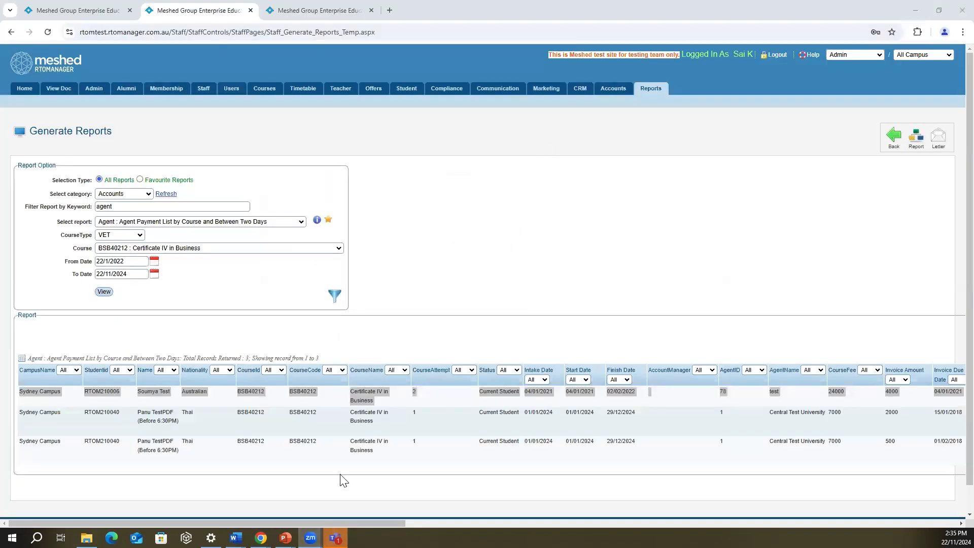
pyautogui.moveTo(311, 538)
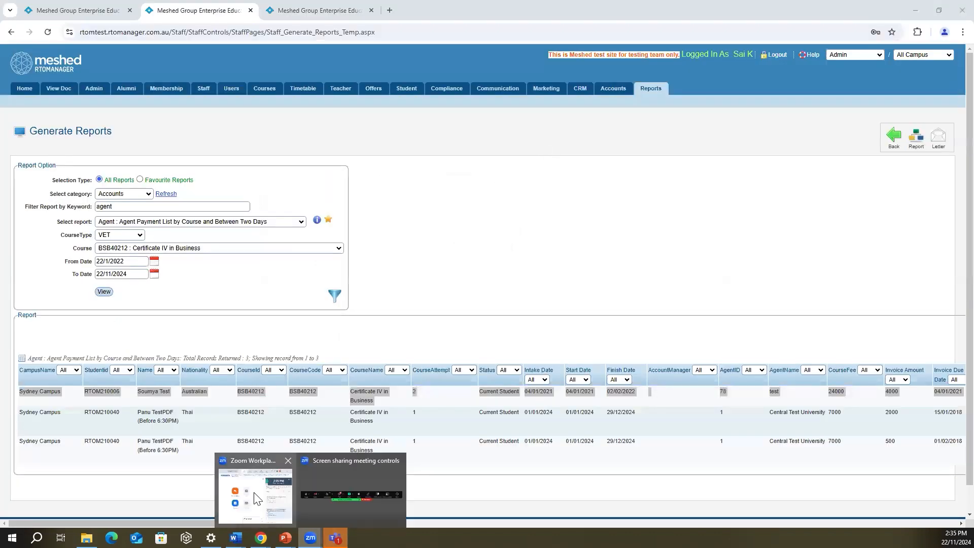